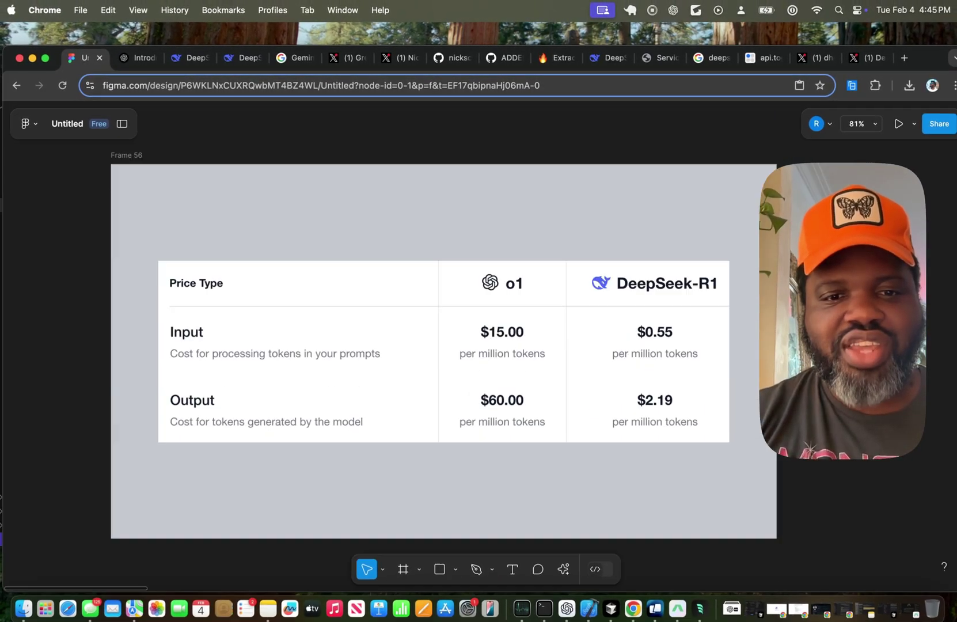
Check DeepSeek R1's $7.00 per 1M tokens price on together.ai, then return to the Figma pricing table
{"action": "scroll", "coordinate": [293, 253], "scroll_direction": "down", "scroll_amount": 3}
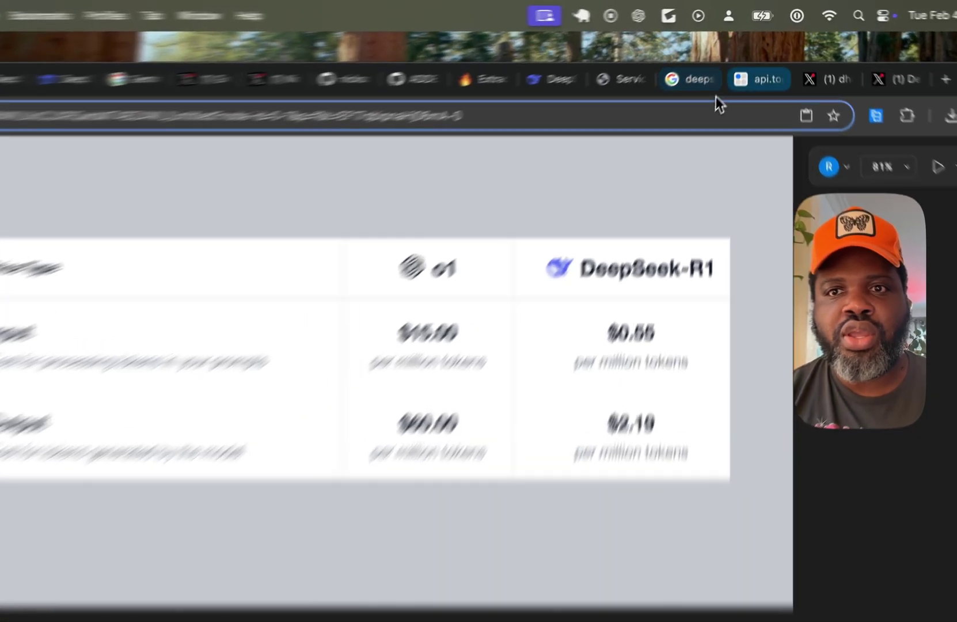
{"action": "left_click", "coordinate": [759, 58]}
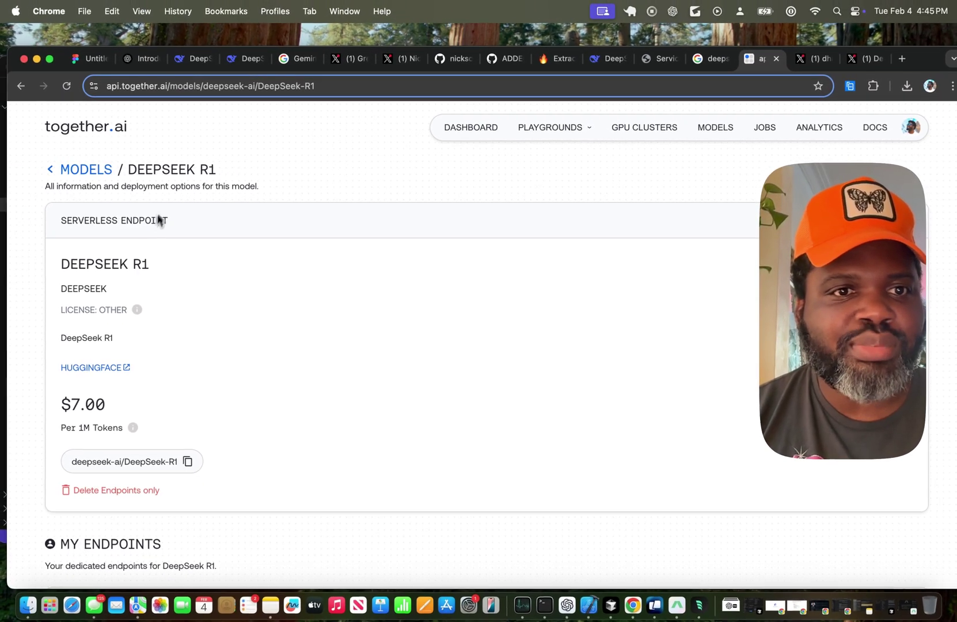
{"action": "left_click_drag", "start_coordinate": [62, 404], "coordinate": [113, 408]}
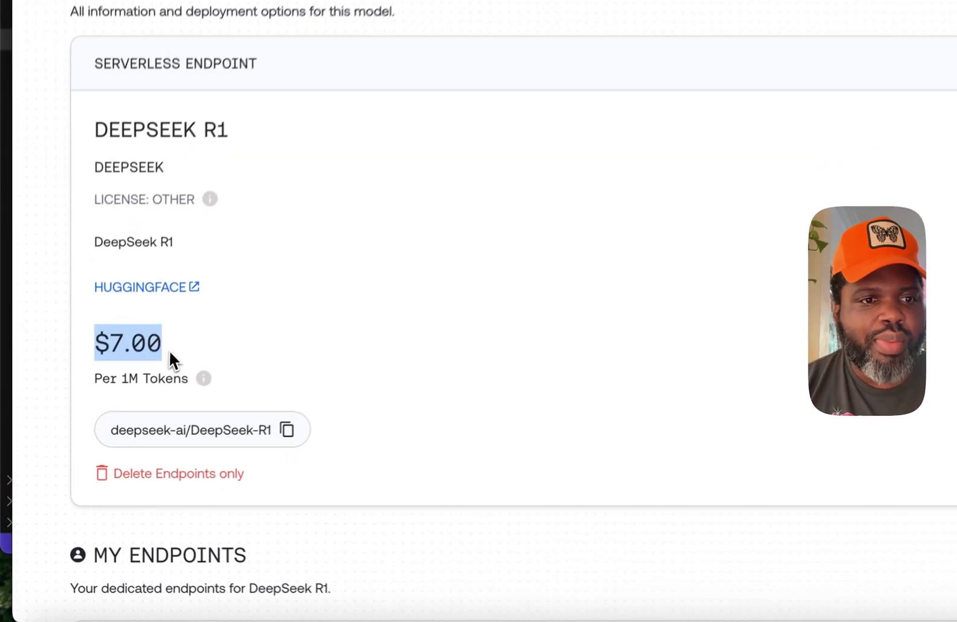
{"action": "mouse_move", "coordinate": [216, 372]}
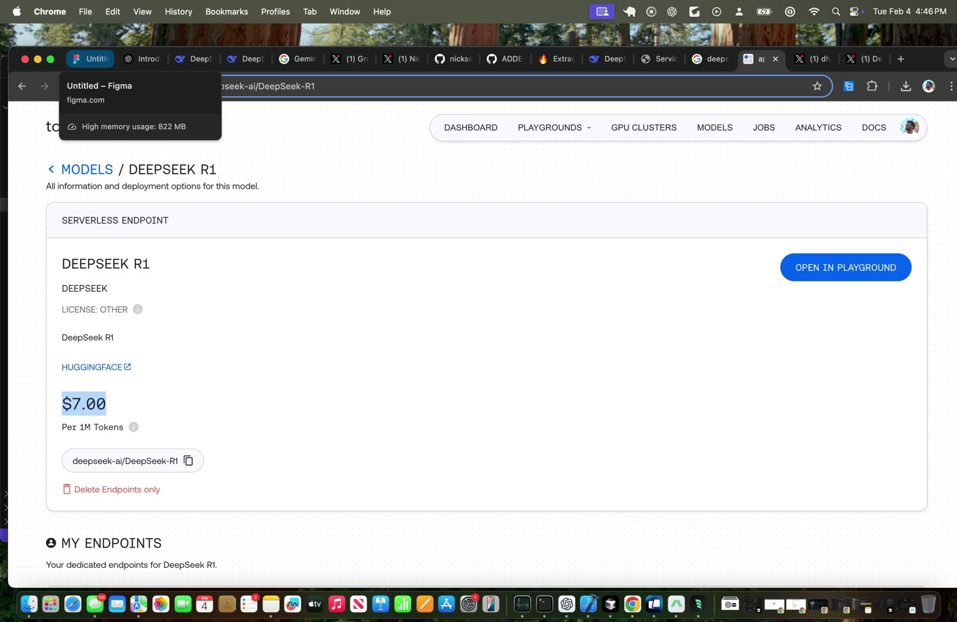
{"action": "left_click", "coordinate": [89, 58]}
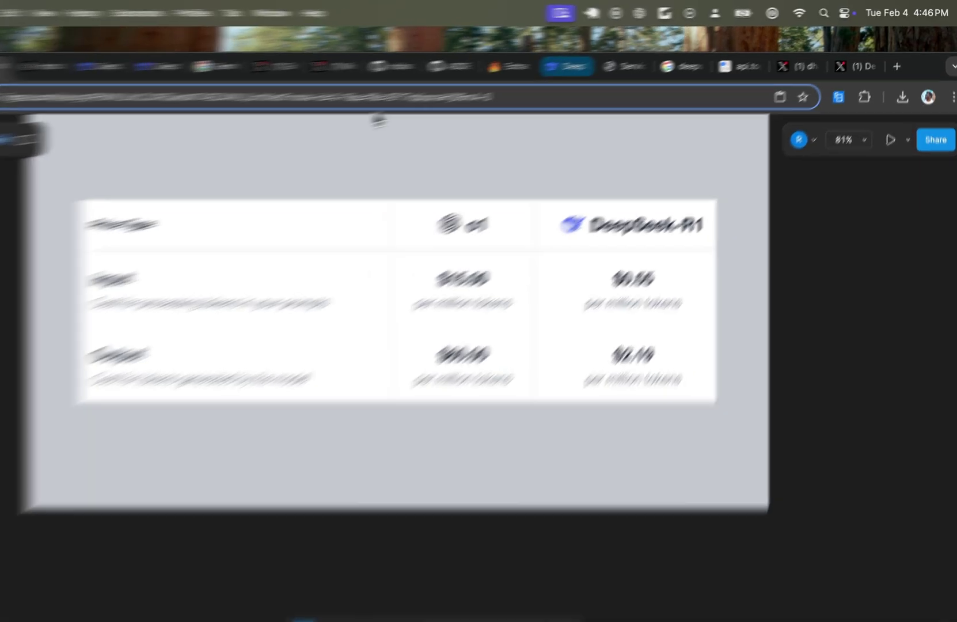
From the DeepSeek homepage, open DeepSeek's chat site in a new tab
{"action": "left_click", "coordinate": [607, 58]}
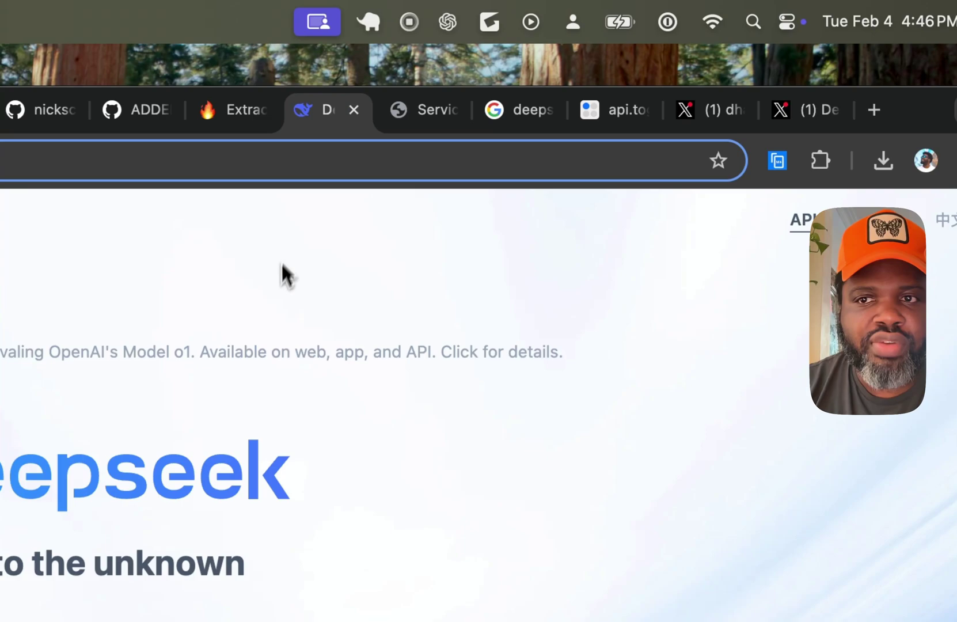
{"action": "left_click", "coordinate": [611, 265]}
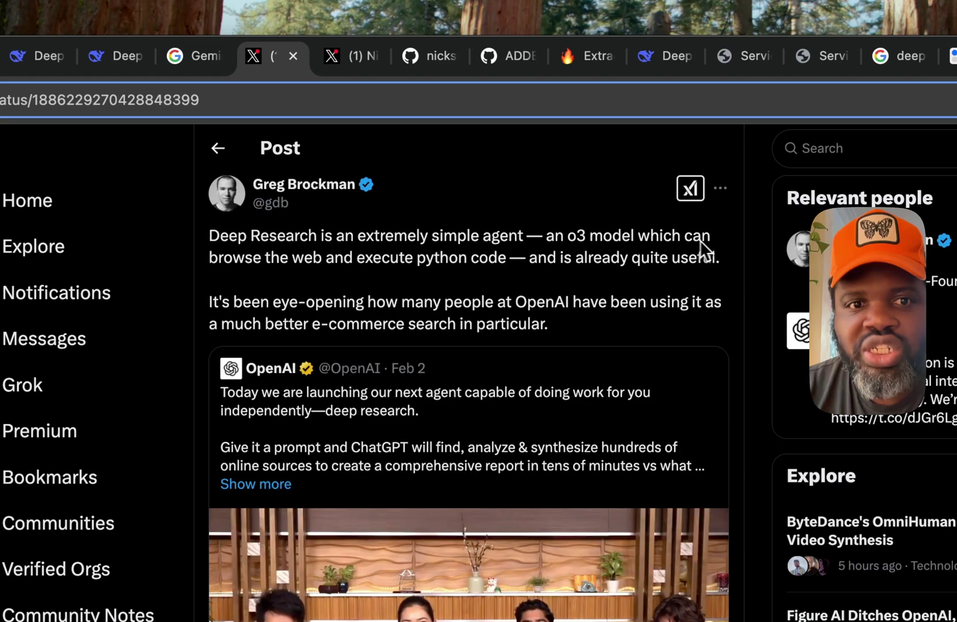
Highlight the phrase about executing Python code, then view the open-source Deep Research demo post
{"action": "left_click_drag", "start_coordinate": [424, 257], "coordinate": [535, 257]}
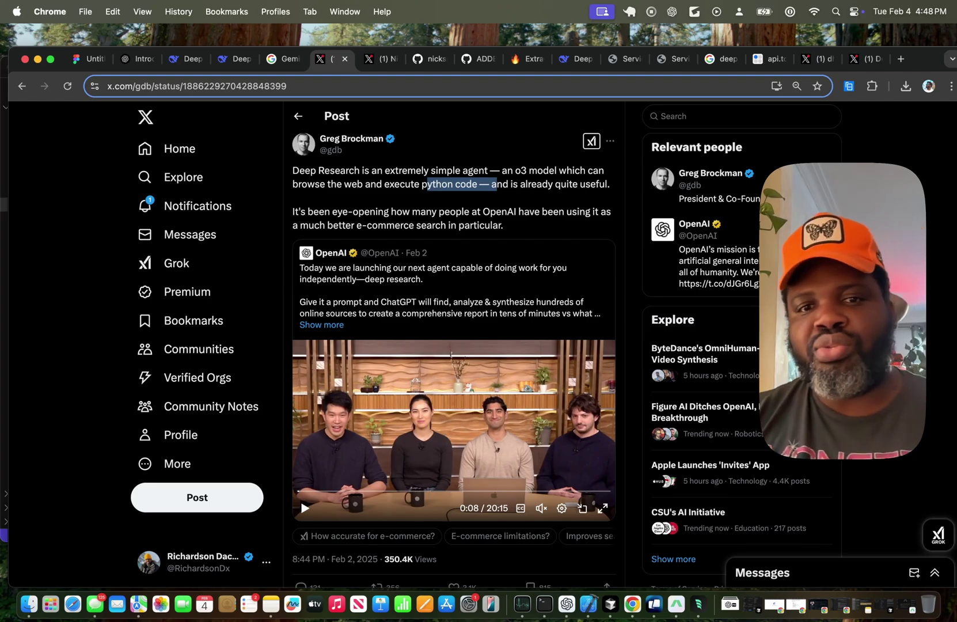
{"action": "left_click", "coordinate": [380, 60]}
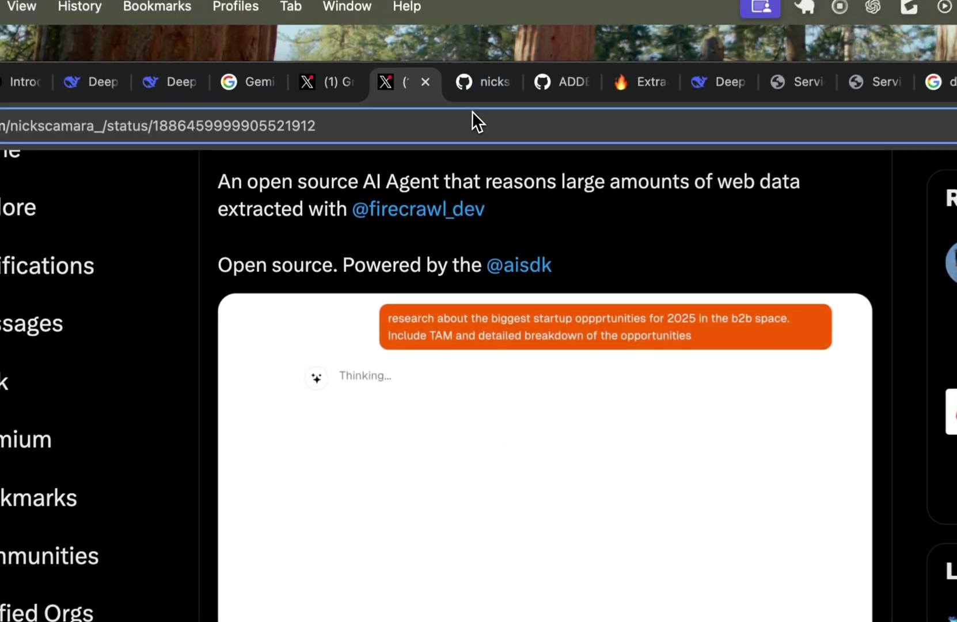
Open the open-deep-research repository and scroll through its README
{"action": "left_click", "coordinate": [472, 92]}
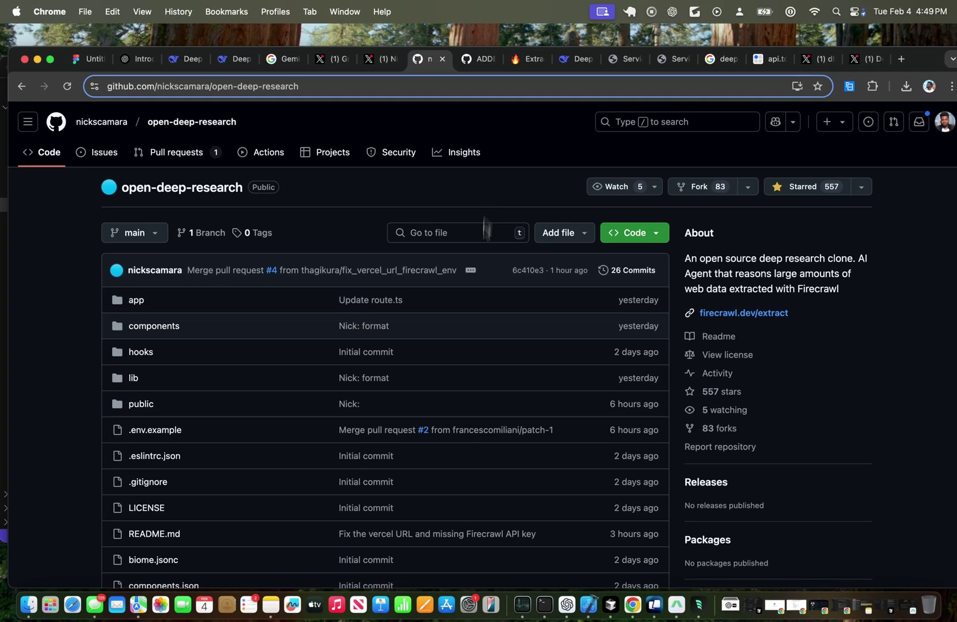
{"action": "scroll", "coordinate": [478, 314], "scroll_direction": "down", "scroll_amount": 10}
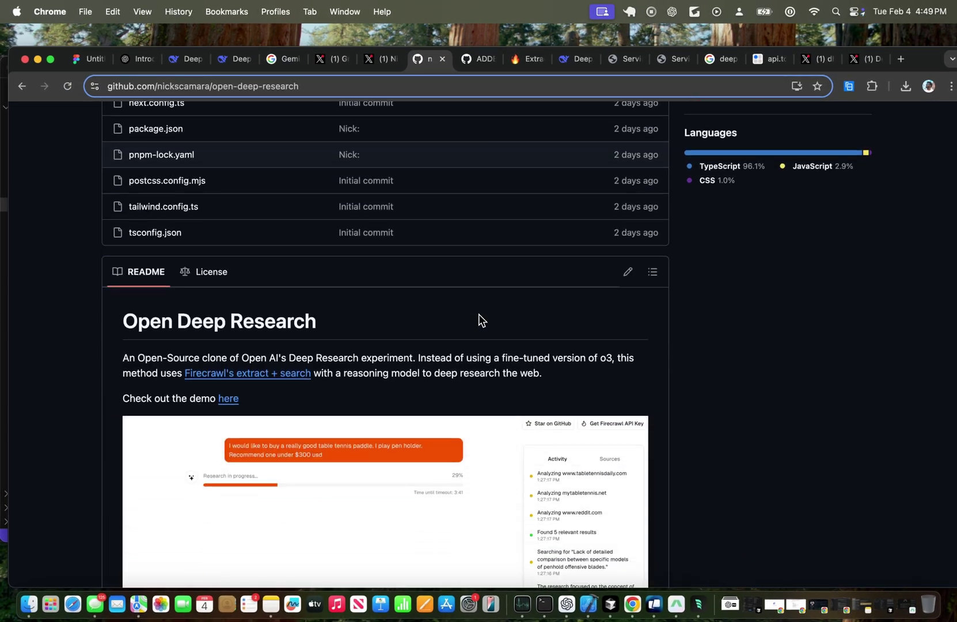
{"action": "scroll", "coordinate": [479, 314], "scroll_direction": "down", "scroll_amount": 6}
{"action": "scroll", "coordinate": [479, 314], "scroll_direction": "up", "scroll_amount": 2}
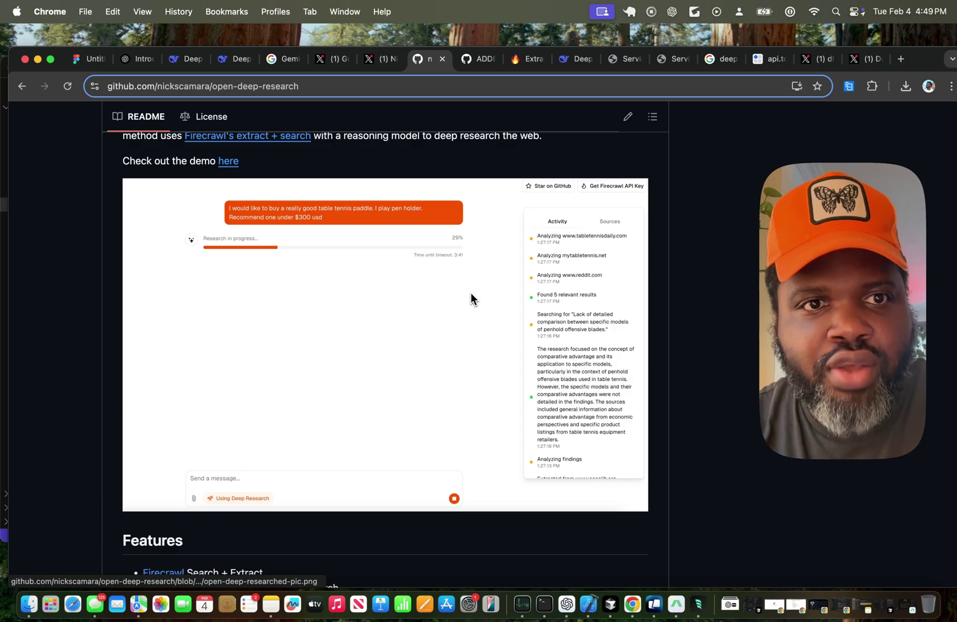
{"action": "scroll", "coordinate": [404, 236], "scroll_direction": "up", "scroll_amount": 1}
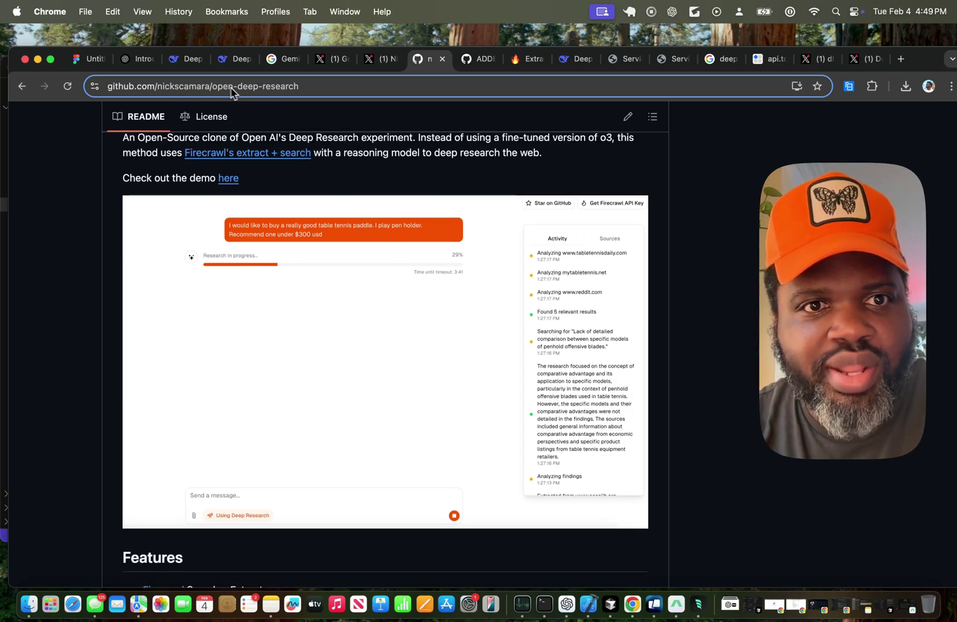
{"action": "scroll", "coordinate": [352, 284], "scroll_direction": "down", "scroll_amount": 3}
{"action": "scroll", "coordinate": [354, 286], "scroll_direction": "up", "scroll_amount": 3}
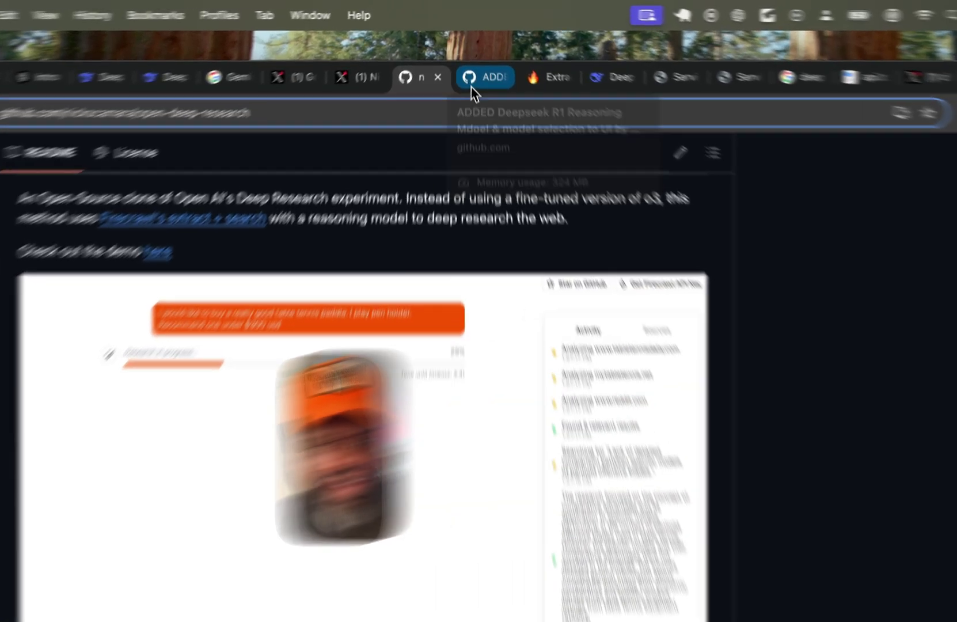
Review pull request #5's file changes, highlighting the DEEPSEEK_API_BASE_URL setting
{"action": "left_click", "coordinate": [477, 58]}
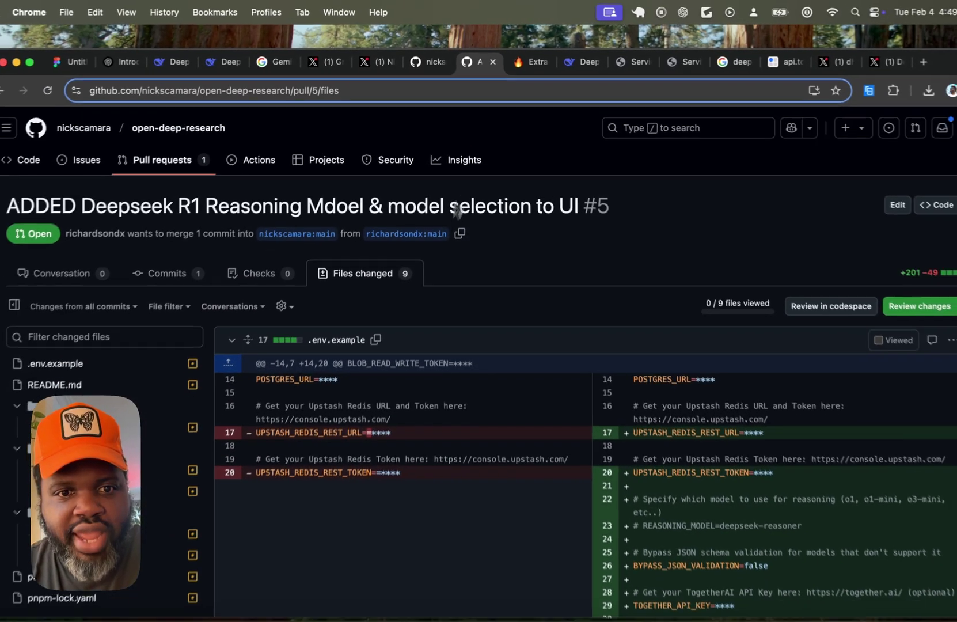
{"action": "scroll", "coordinate": [441, 256], "scroll_direction": "down", "scroll_amount": 6}
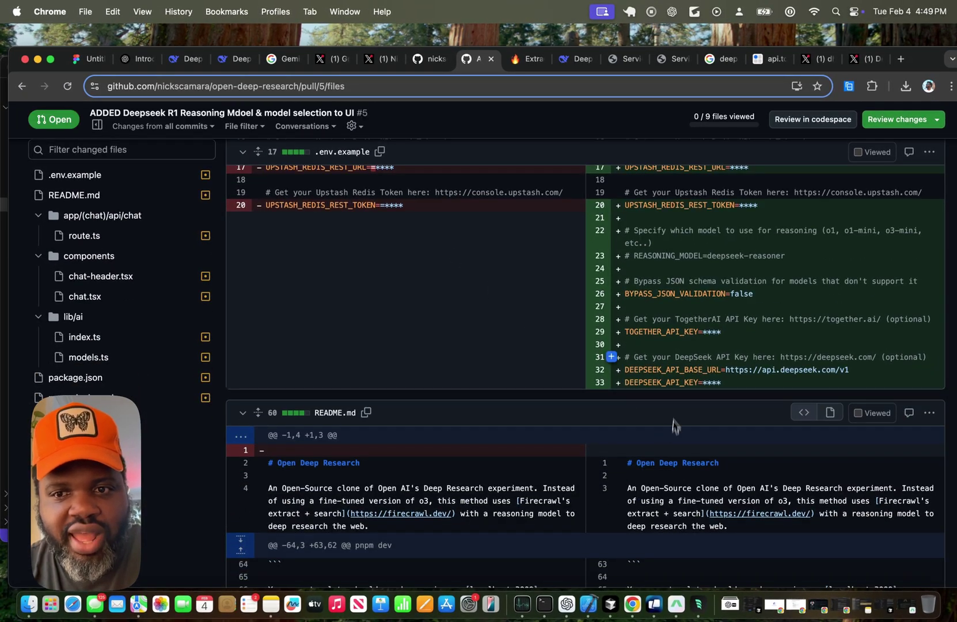
{"action": "left_click_drag", "start_coordinate": [635, 370], "coordinate": [689, 375]}
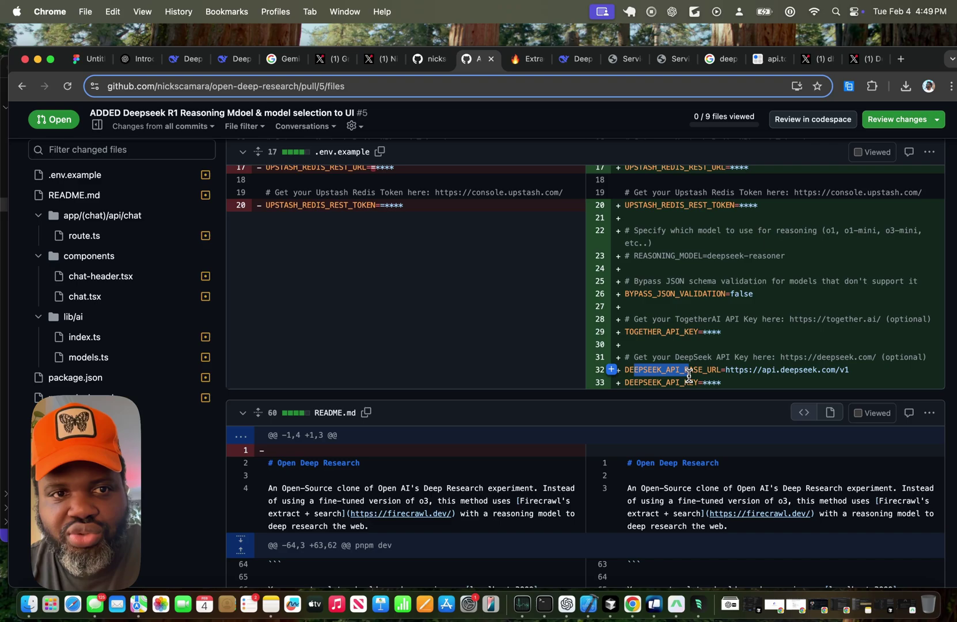
{"action": "scroll", "coordinate": [689, 375], "scroll_direction": "up", "scroll_amount": 15}
Look over Open Deep Research's available models list, glance back at the X demo, then dismiss the list
{"action": "scroll", "coordinate": [438, 288], "scroll_direction": "down", "scroll_amount": 12}
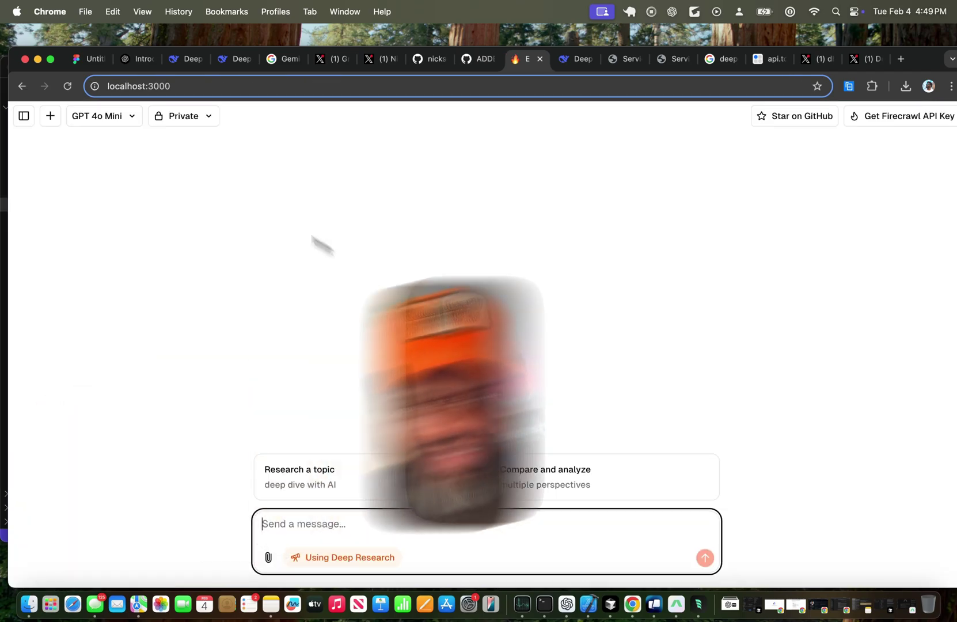
{"action": "left_click", "coordinate": [118, 116]}
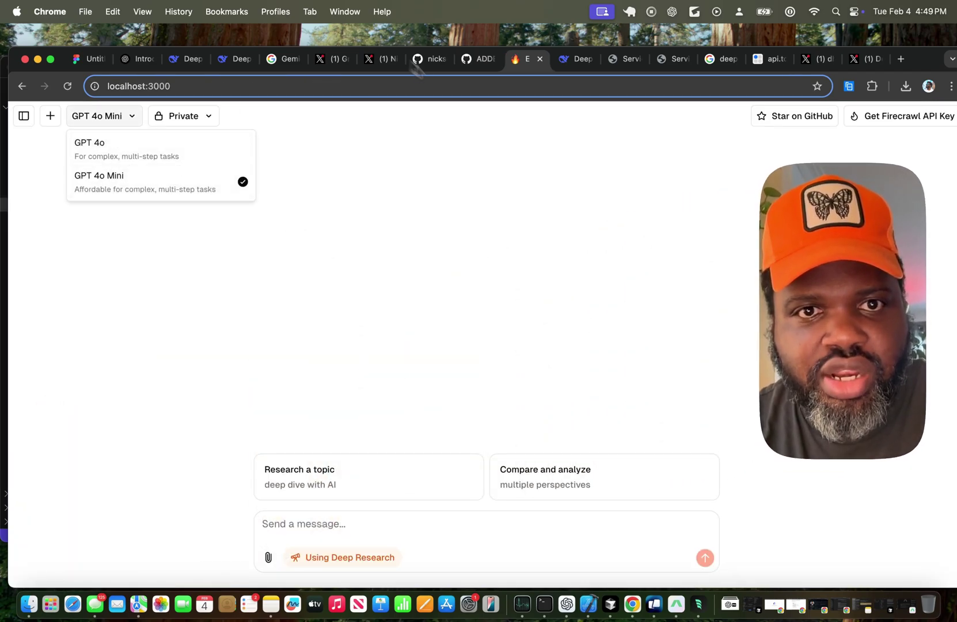
{"action": "left_click", "coordinate": [380, 58]}
{"action": "scroll", "coordinate": [378, 340], "scroll_direction": "up", "scroll_amount": 5}
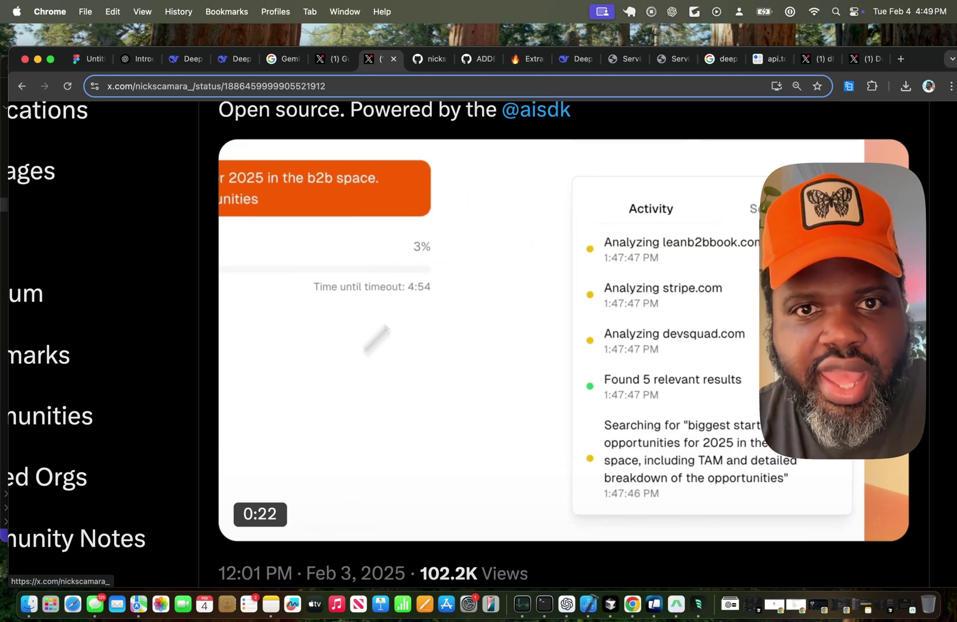
{"action": "left_click", "coordinate": [524, 59]}
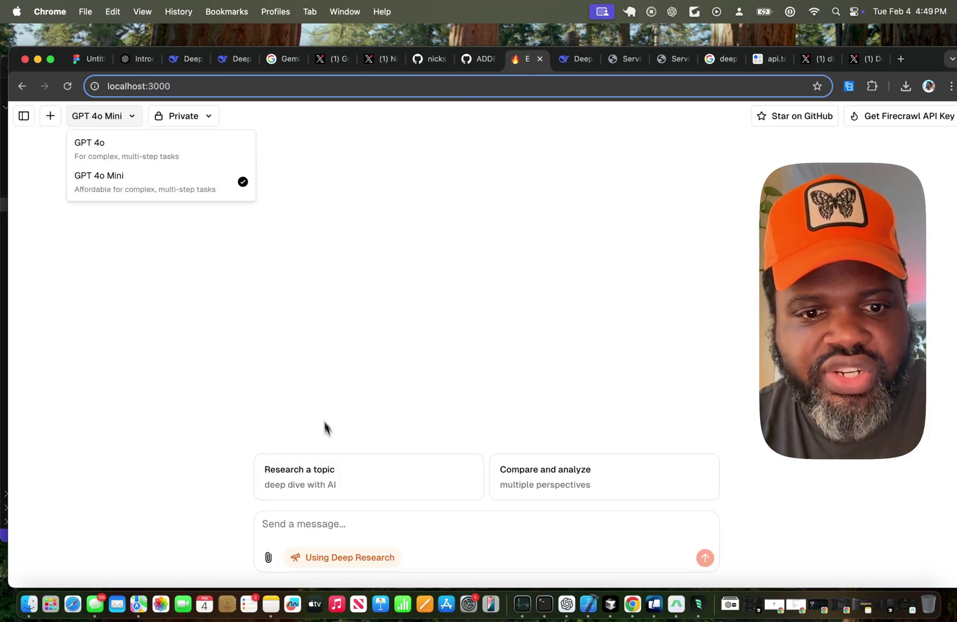
{"action": "left_click", "coordinate": [355, 524]}
Send the chat request 'Find me gap in stripe features'
{"action": "left_click", "coordinate": [355, 524]}
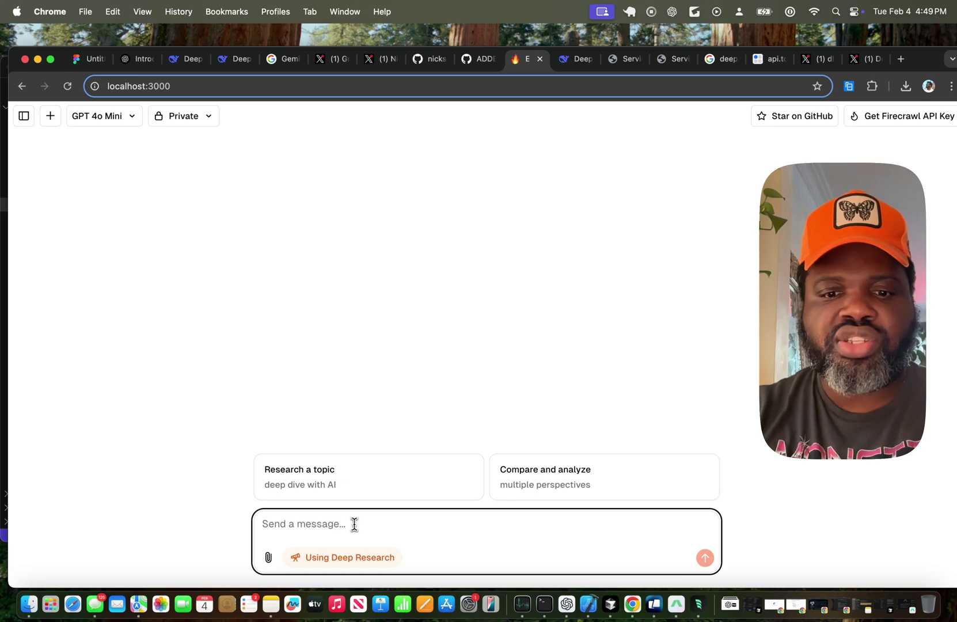
{"action": "type", "text": "Find me gap in stripe"}
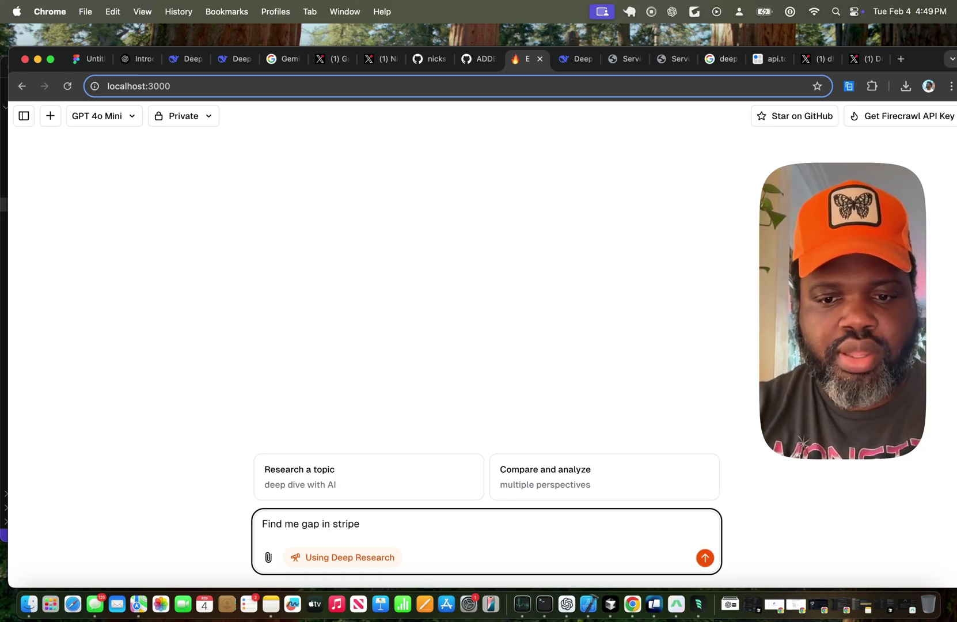
{"action": "key", "text": "BackSpace"}
{"action": "key", "text": "BackSpace"}
{"action": "key", "text": "Return"}
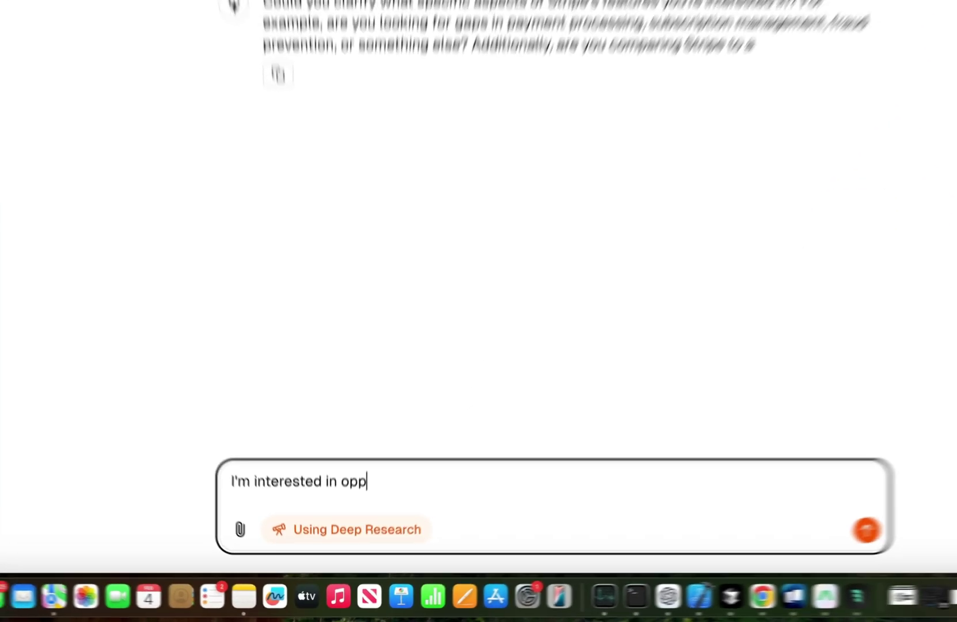
Reply asking for a deep search on Stripe opportunities and problems not addressed
{"action": "type", "text": "ortunities and fe"}
{"action": "key", "text": "BackSpace"}
{"action": "key", "text": "BackSpace"}
{"action": "type", "text": "o"}
{"action": "key", "text": "BackSpace"}
{"action": "type", "text": "p"}
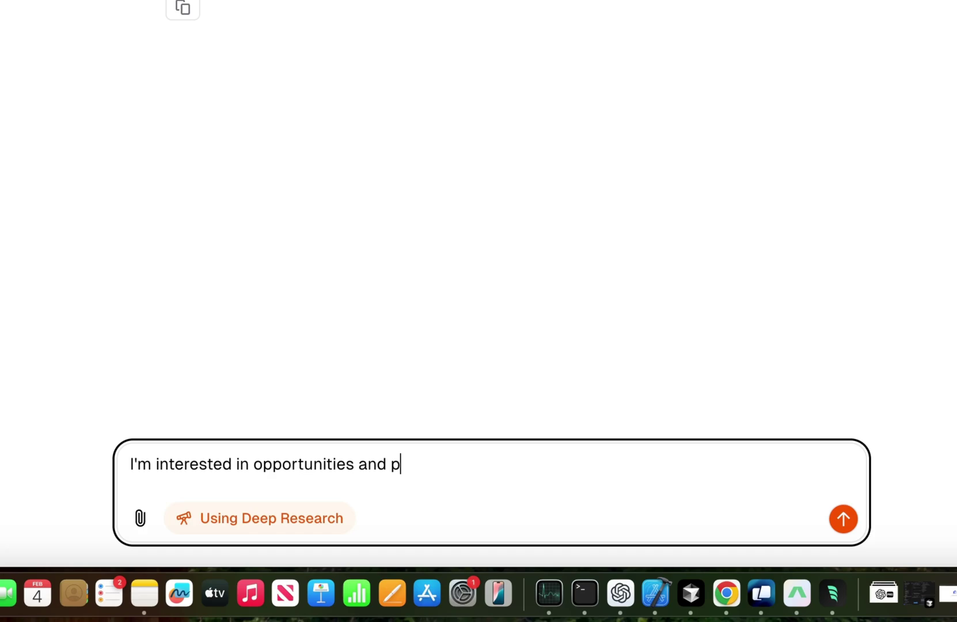
{"action": "type", "text": "roblems not addresses. Do a deepsearch"}
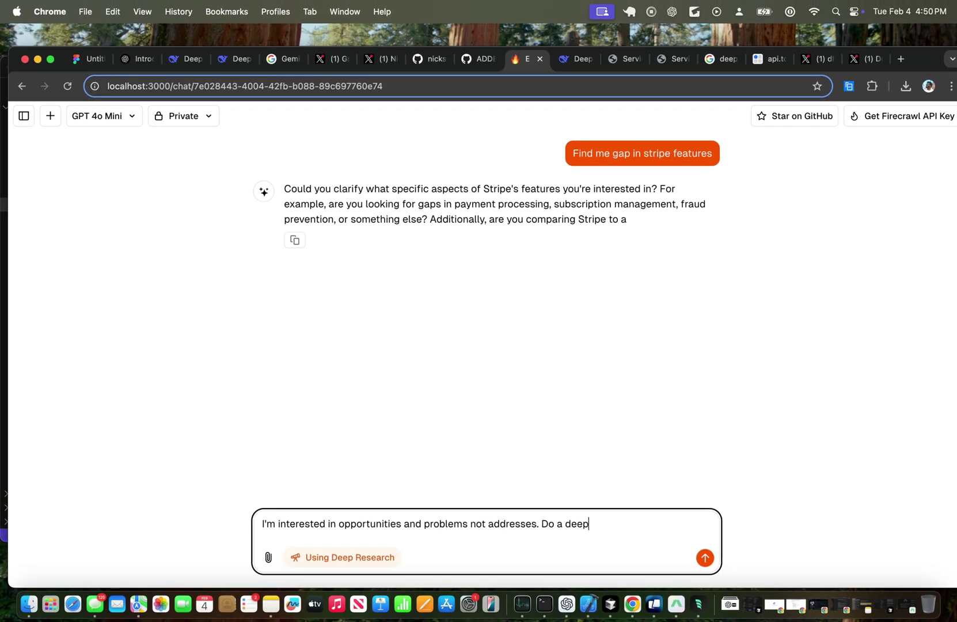
{"action": "key", "text": "Return"}
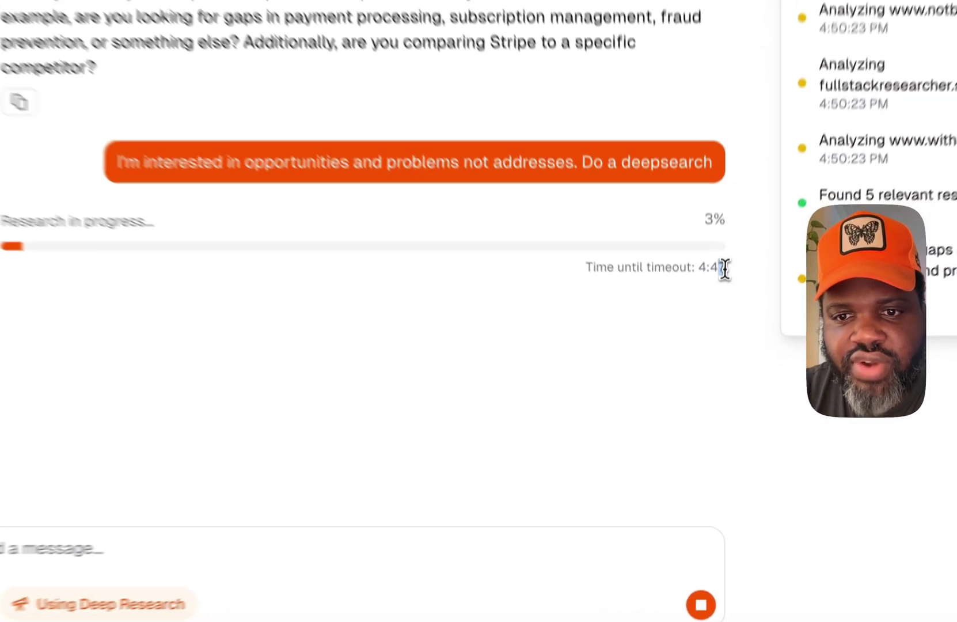
{"action": "left_click_drag", "start_coordinate": [703, 355], "coordinate": [681, 356]}
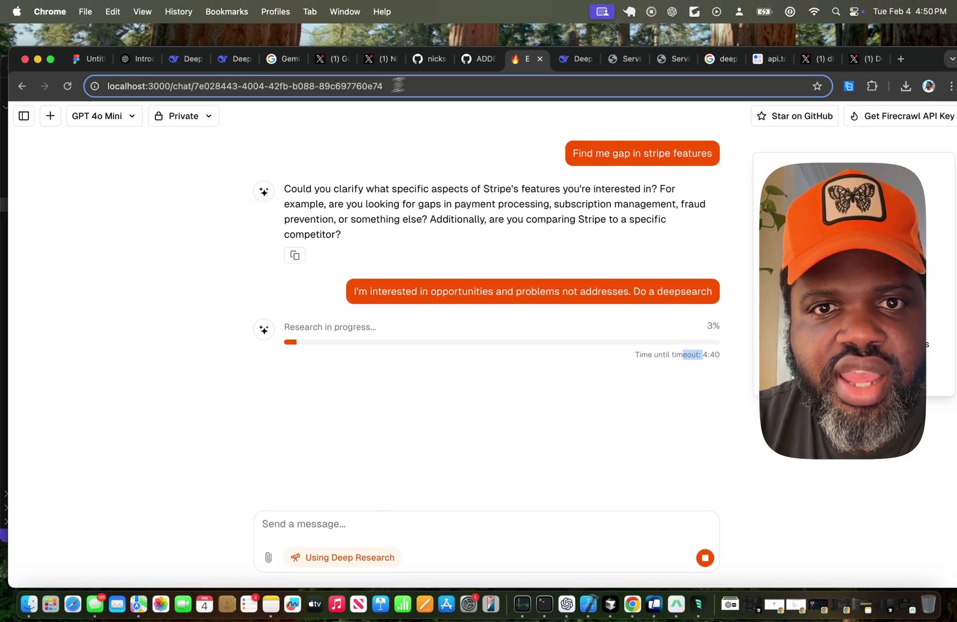
In Cursor, open lib/ai/index.ts through quick file search for 'ind'
{"action": "key", "text": "super+Tab"}
{"action": "key", "text": "super+Tab"}
{"action": "key", "text": "super+Tab"}
{"action": "key", "text": "super+Tab"}
{"action": "key", "text": "super+Tab"}
{"action": "key", "text": "super+Tab"}
{"action": "key", "text": "super+Tab"}
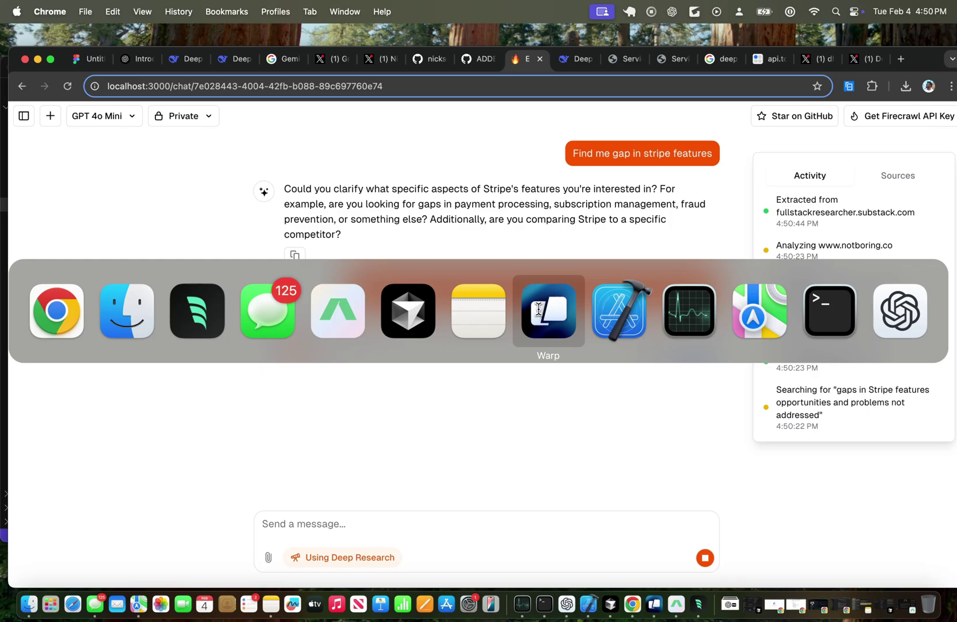
{"action": "key", "text": "shift+super+Tab"}
{"action": "key", "text": "shift+super+Tab"}
{"action": "key", "text": "super+p"}
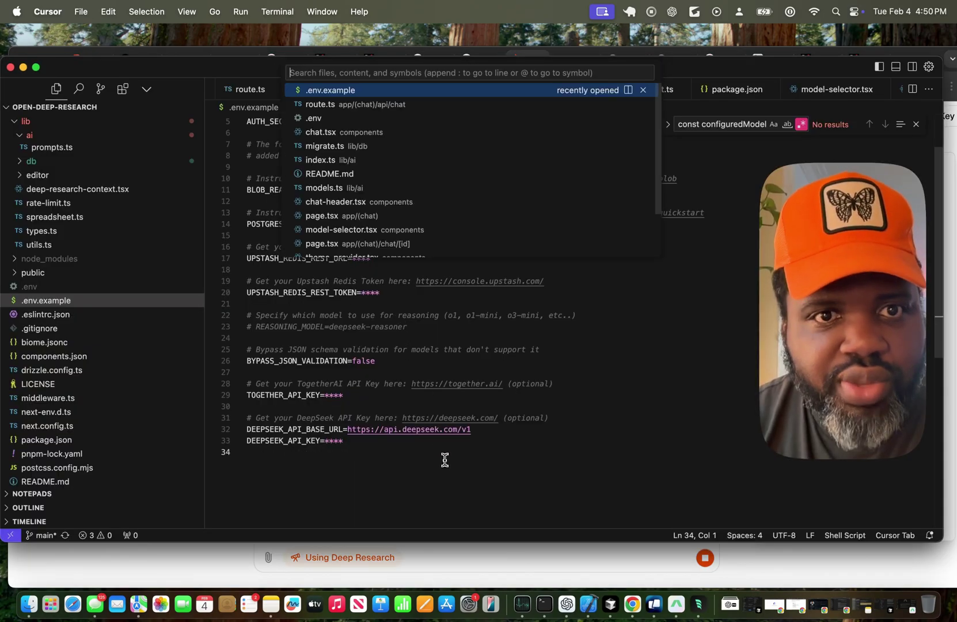
{"action": "type", "text": "ind"}
{"action": "key", "text": "Return"}
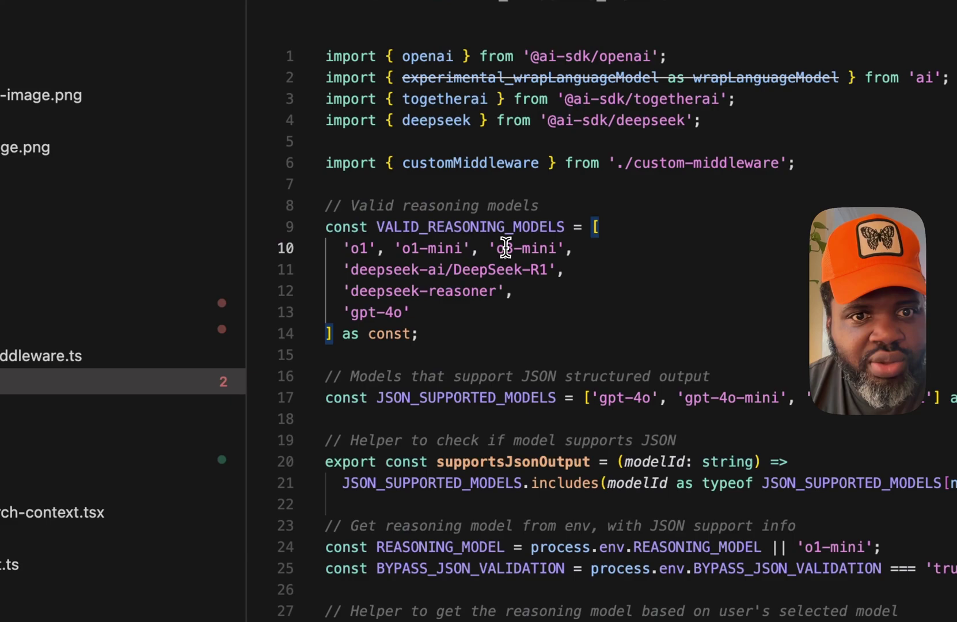
Highlight the deepseek-ai/DeepSeek-R1 and deepseek-reasoner entries in VALID_REASONING_MODELS
{"action": "left_click_drag", "start_coordinate": [350, 269], "coordinate": [553, 279]}
{"action": "left_click", "coordinate": [555, 279]}
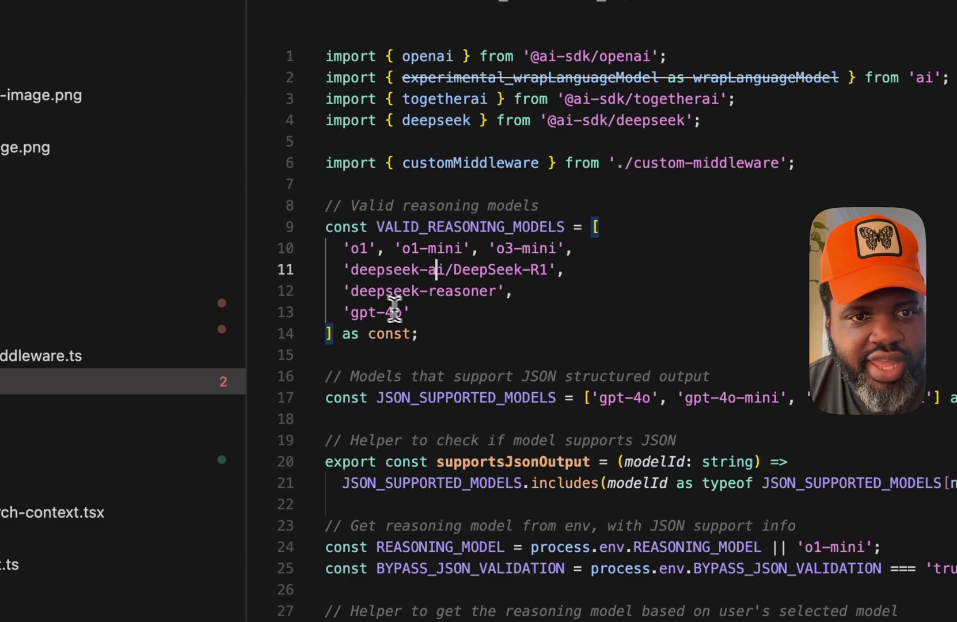
{"action": "left_click_drag", "start_coordinate": [350, 291], "coordinate": [490, 298]}
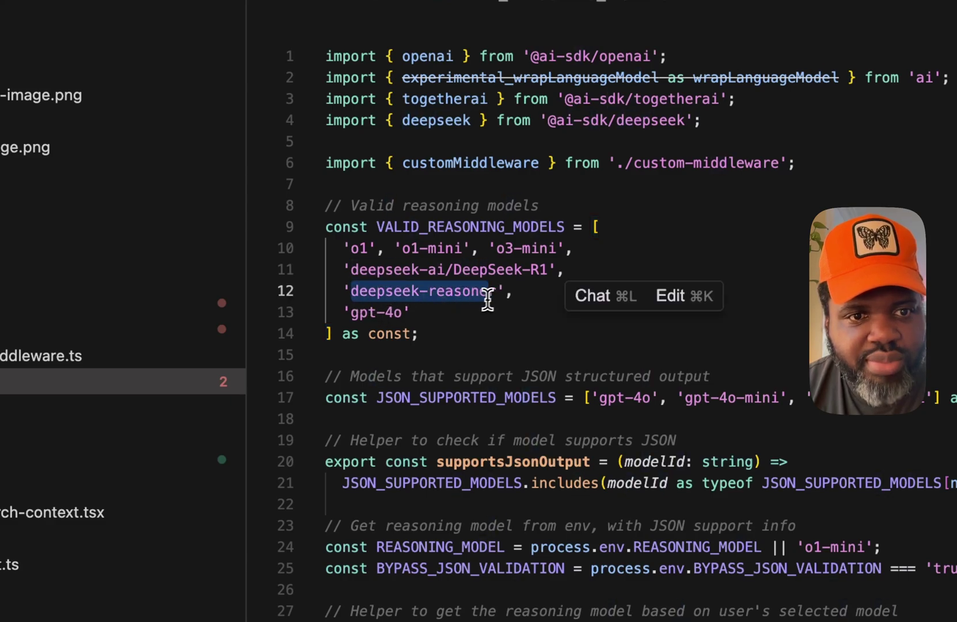
{"action": "left_click", "coordinate": [462, 303]}
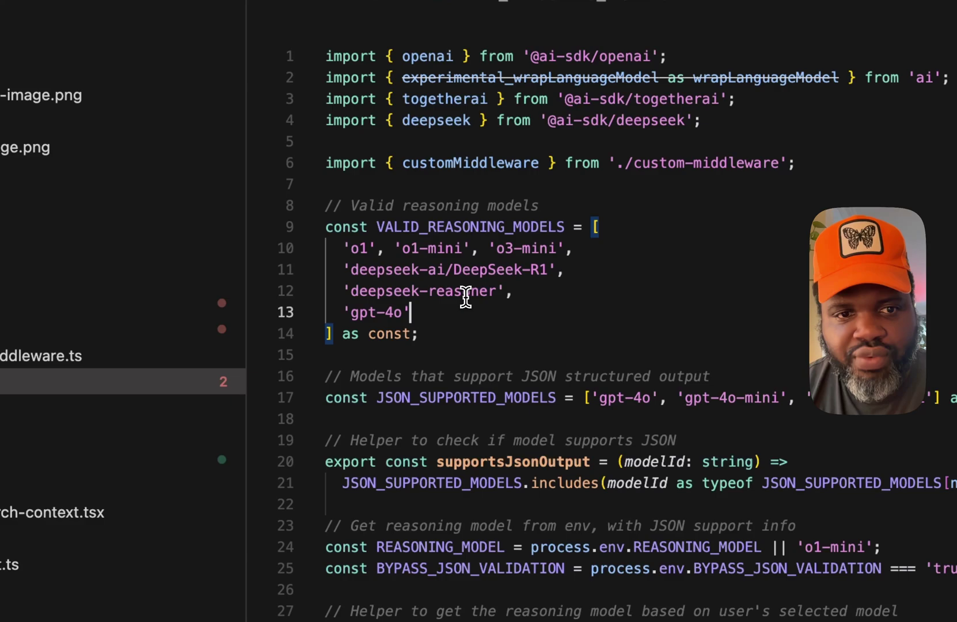
{"action": "left_click", "coordinate": [465, 295]}
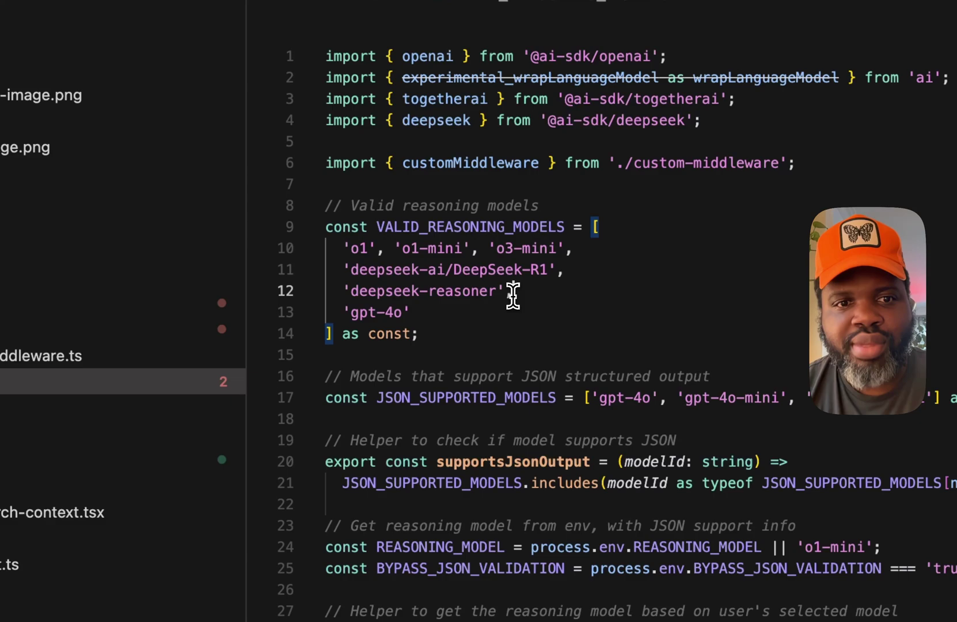
{"action": "left_click_drag", "start_coordinate": [593, 269], "coordinate": [300, 261]}
{"action": "left_click", "coordinate": [490, 376]}
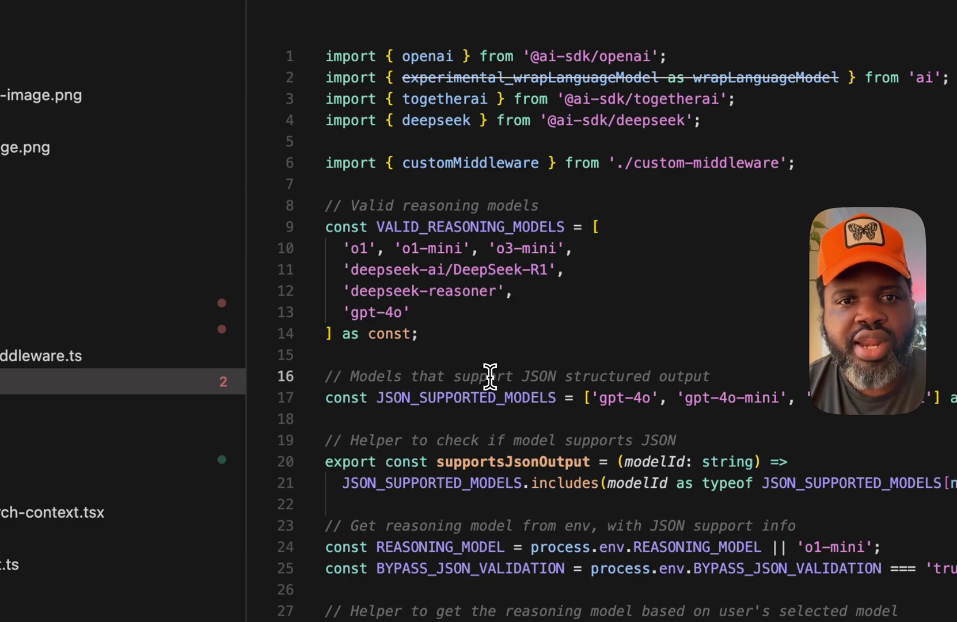
{"action": "scroll", "coordinate": [490, 376], "scroll_direction": "down", "scroll_amount": 3}
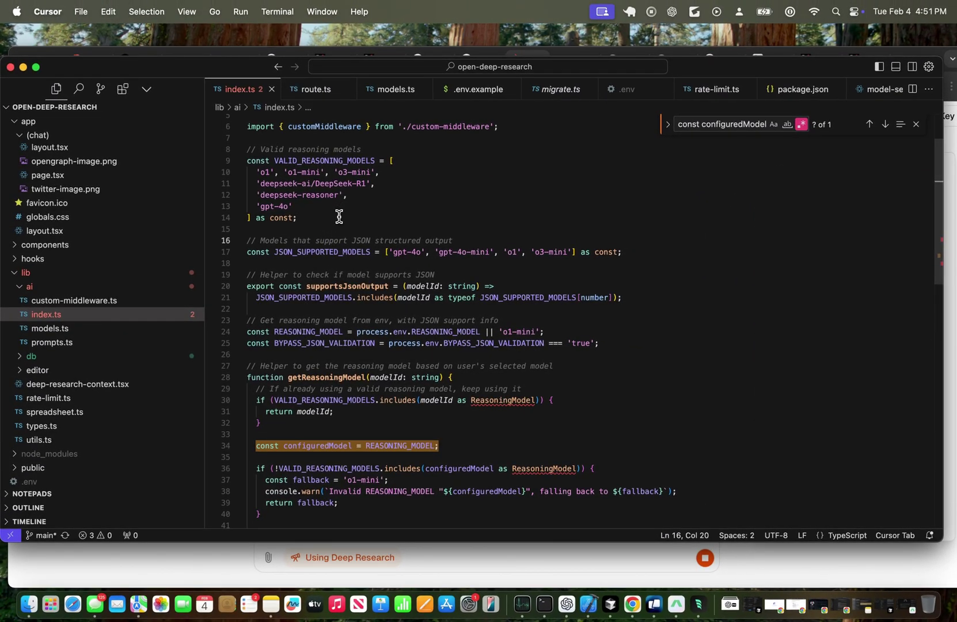
Back in Chrome, scroll through the finished Stripe feature gaps and opportunities report
{"action": "key", "text": "super+Tab"}
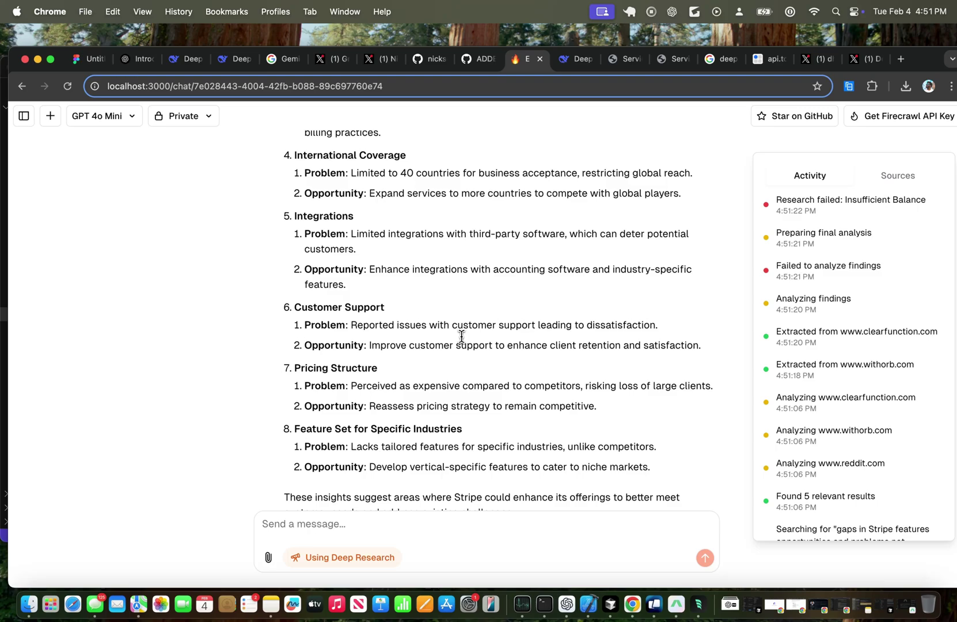
{"action": "scroll", "coordinate": [462, 337], "scroll_direction": "down", "scroll_amount": 6}
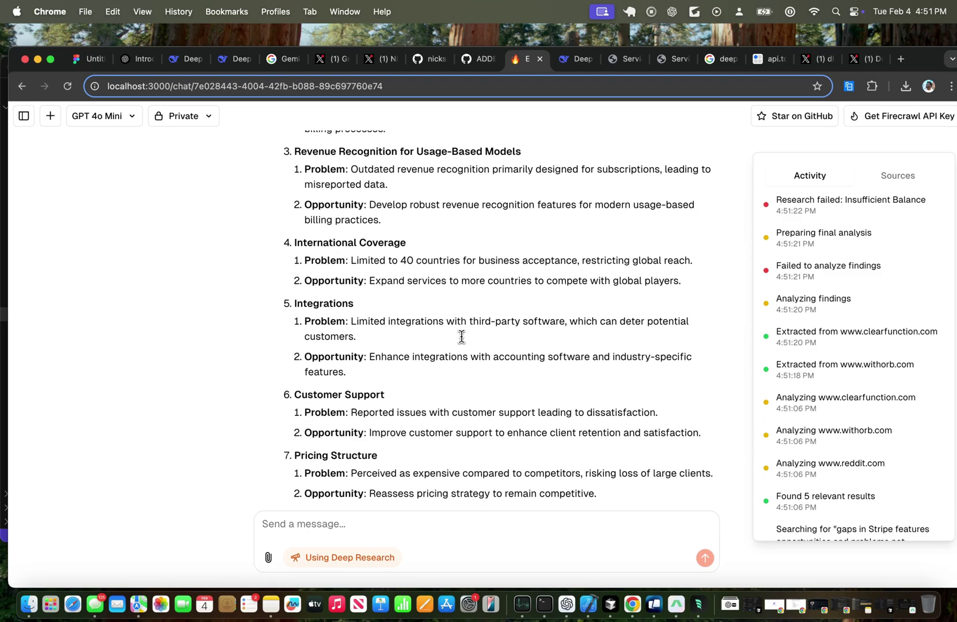
{"action": "scroll", "coordinate": [461, 337], "scroll_direction": "up", "scroll_amount": 5}
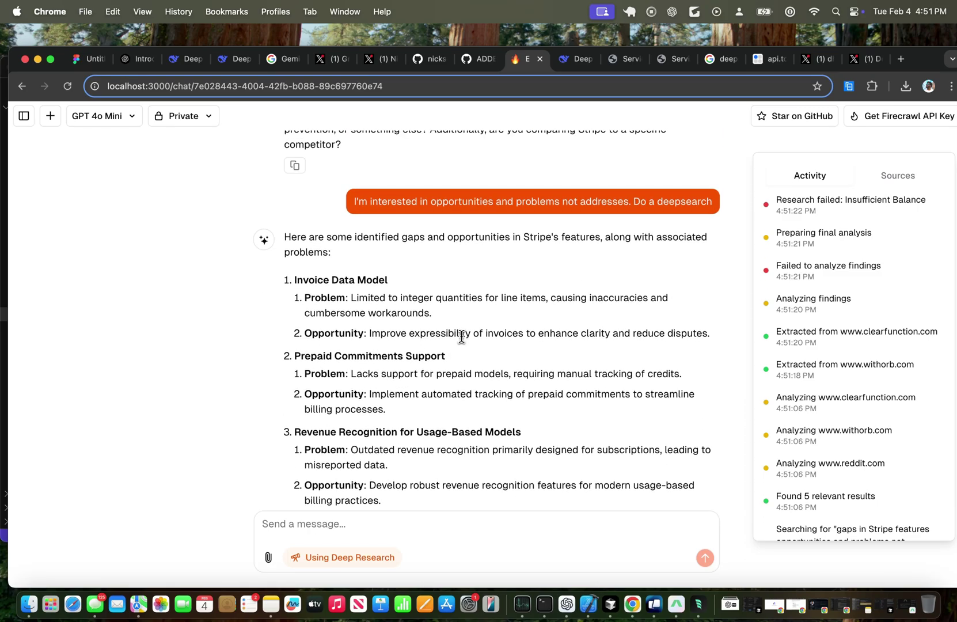
{"action": "scroll", "coordinate": [461, 337], "scroll_direction": "down", "scroll_amount": 3}
{"action": "scroll", "coordinate": [346, 190], "scroll_direction": "up", "scroll_amount": 2}
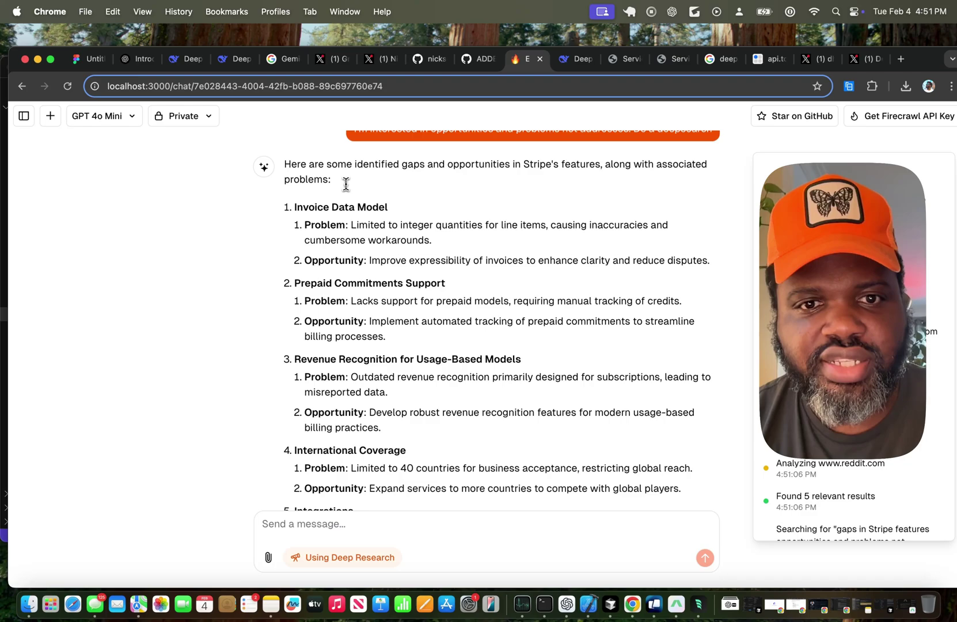
{"action": "scroll", "coordinate": [369, 242], "scroll_direction": "down", "scroll_amount": 1}
{"action": "scroll", "coordinate": [376, 262], "scroll_direction": "down", "scroll_amount": 6}
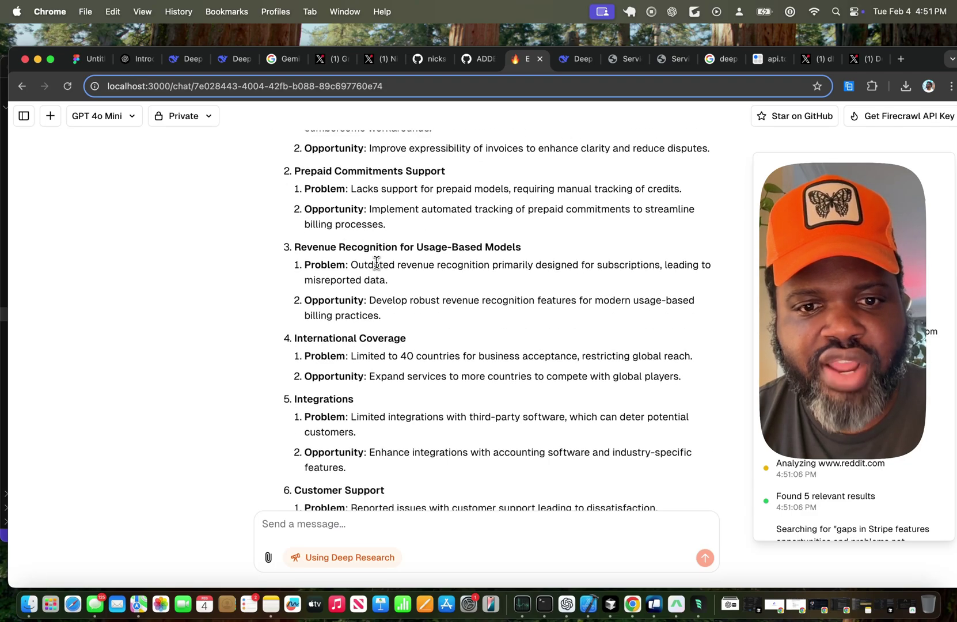
{"action": "scroll", "coordinate": [377, 262], "scroll_direction": "up", "scroll_amount": 9}
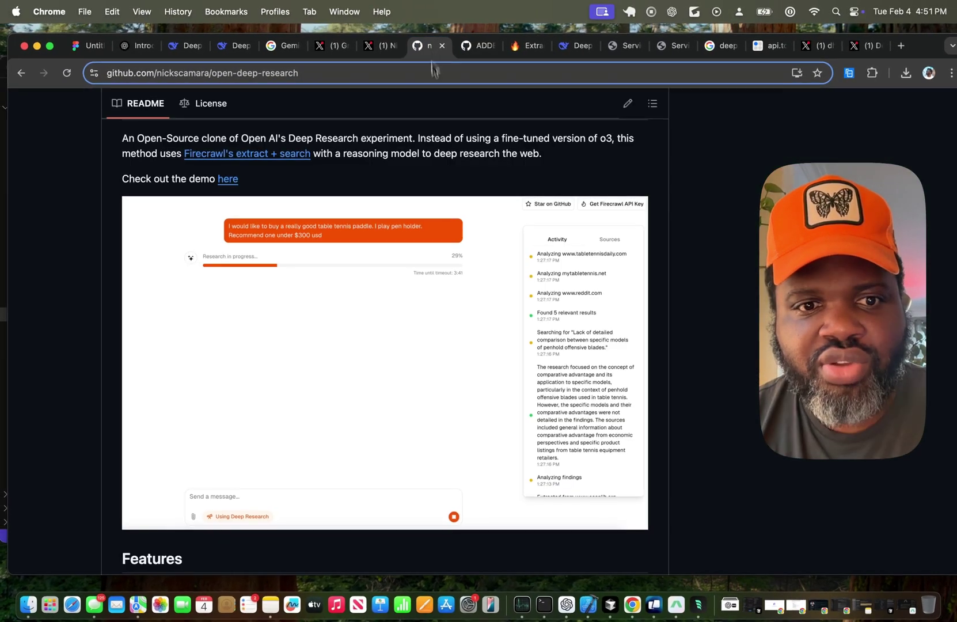
{"action": "scroll", "coordinate": [474, 253], "scroll_direction": "down", "scroll_amount": 10}
{"action": "scroll", "coordinate": [473, 255], "scroll_direction": "up", "scroll_amount": 4}
{"action": "scroll", "coordinate": [473, 253], "scroll_direction": "up", "scroll_amount": 15}
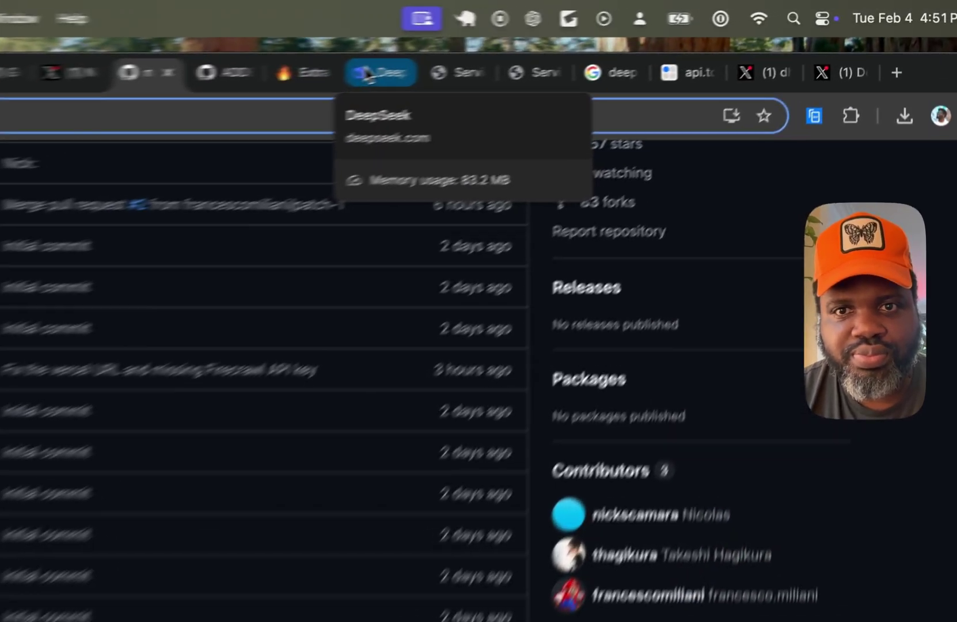
On the X DeepResearch post, highlight the '$200/month Pro users' pricing phrase
{"action": "left_click", "coordinate": [366, 74]}
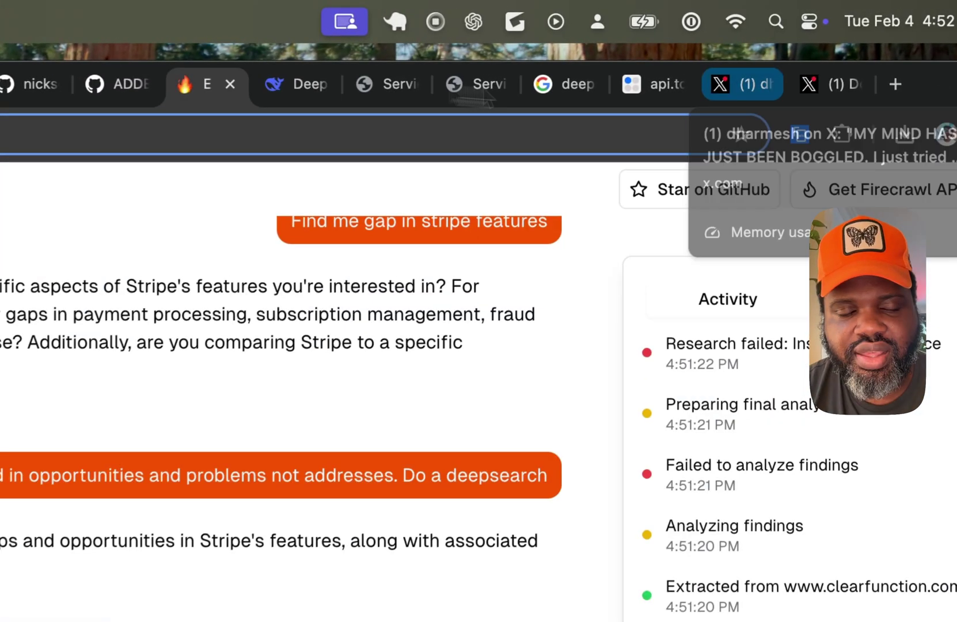
{"action": "left_click", "coordinate": [761, 73]}
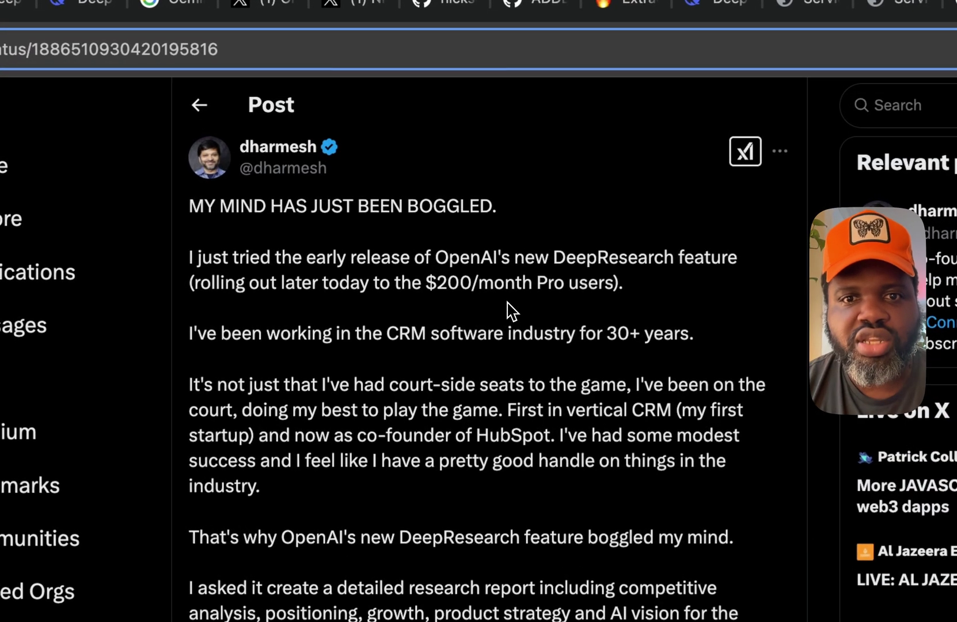
{"action": "left_click_drag", "start_coordinate": [528, 199], "coordinate": [468, 204]}
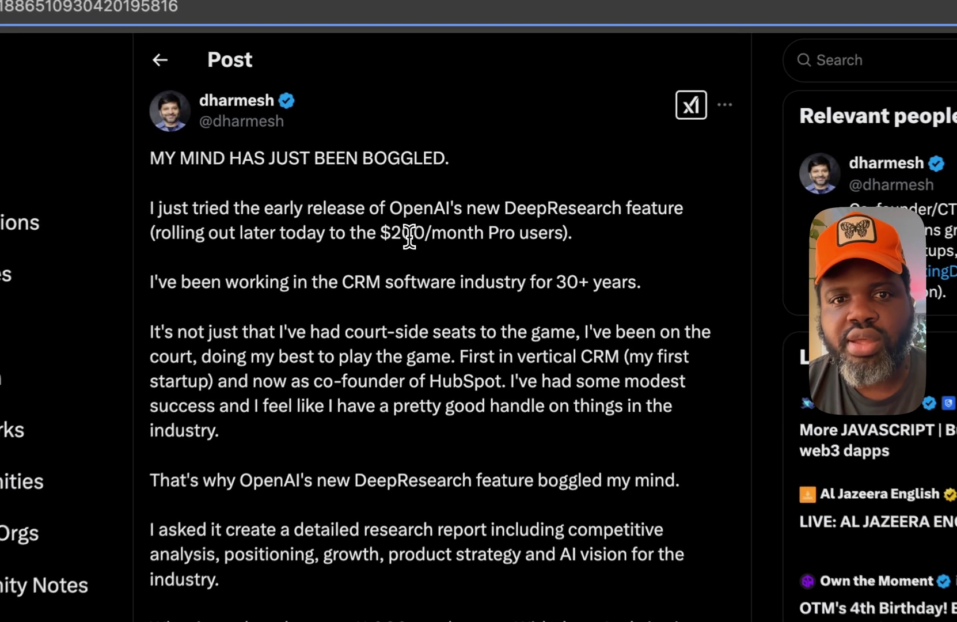
{"action": "left_click_drag", "start_coordinate": [413, 198], "coordinate": [537, 199]}
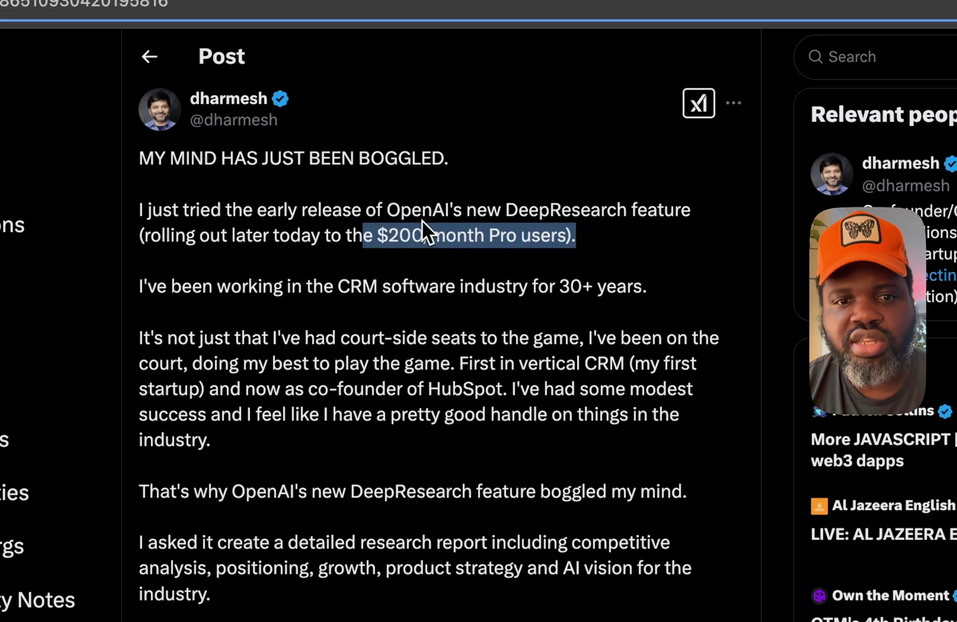
{"action": "left_click", "coordinate": [416, 249]}
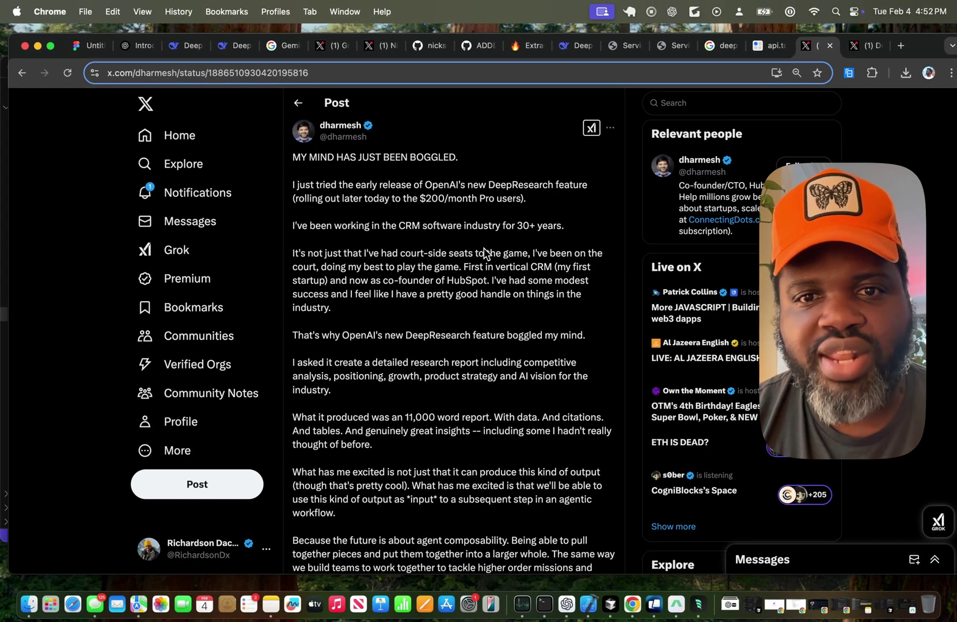
{"action": "scroll", "coordinate": [504, 302], "scroll_direction": "down", "scroll_amount": 2}
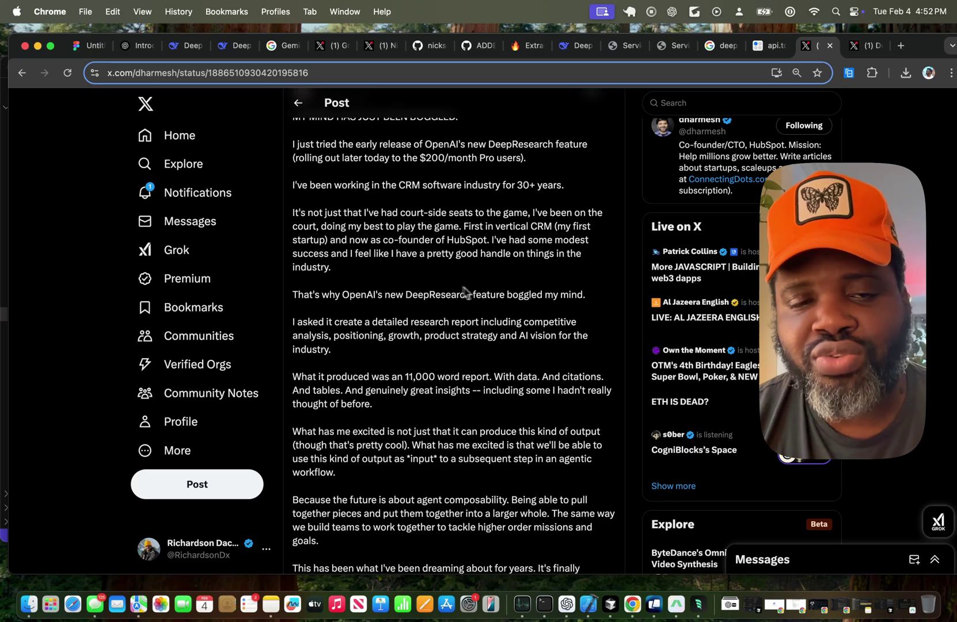
Scroll the Stripe gaps chat, view the 25-page patent application post, then return to the chat
{"action": "left_click", "coordinate": [525, 45]}
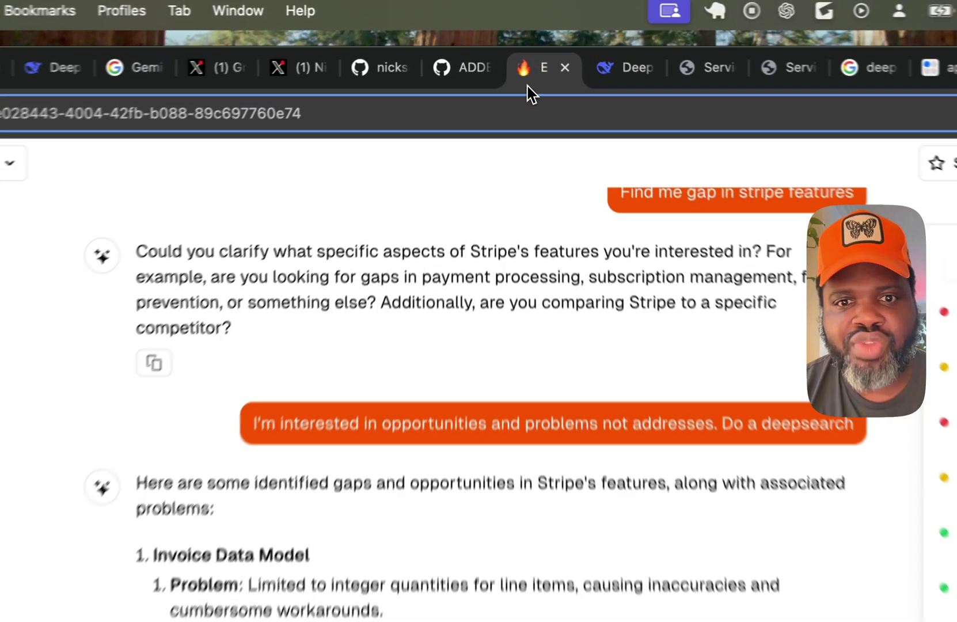
{"action": "scroll", "coordinate": [634, 201], "scroll_direction": "down", "scroll_amount": 5}
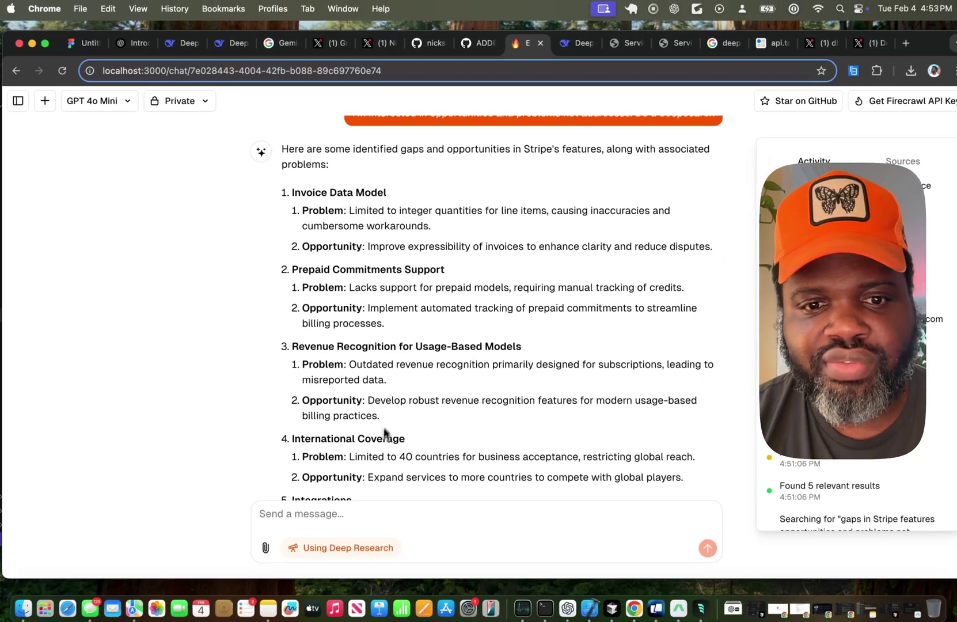
{"action": "scroll", "coordinate": [384, 432], "scroll_direction": "down", "scroll_amount": 1}
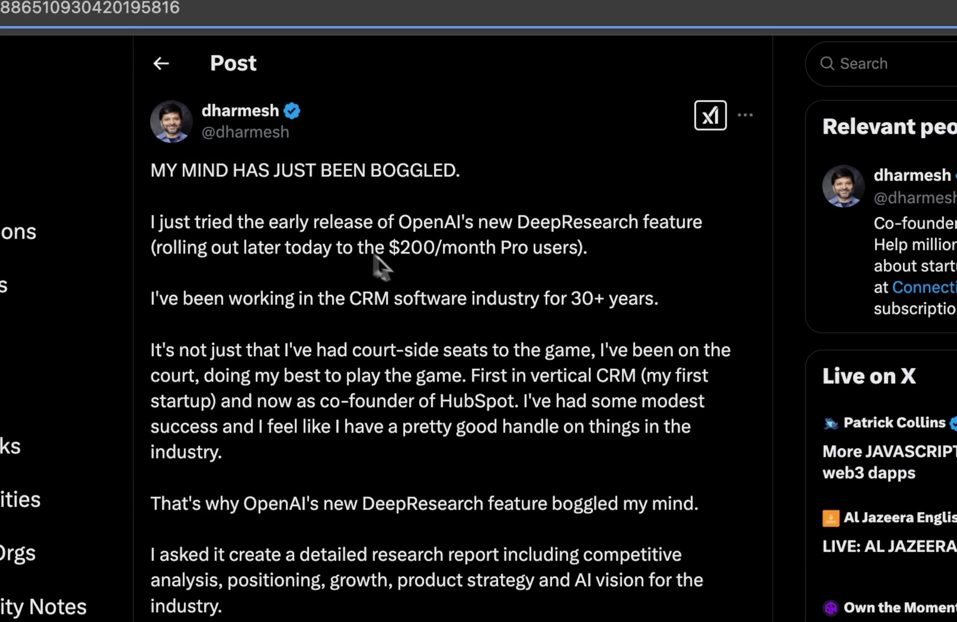
{"action": "scroll", "coordinate": [461, 448], "scroll_direction": "down", "scroll_amount": 2}
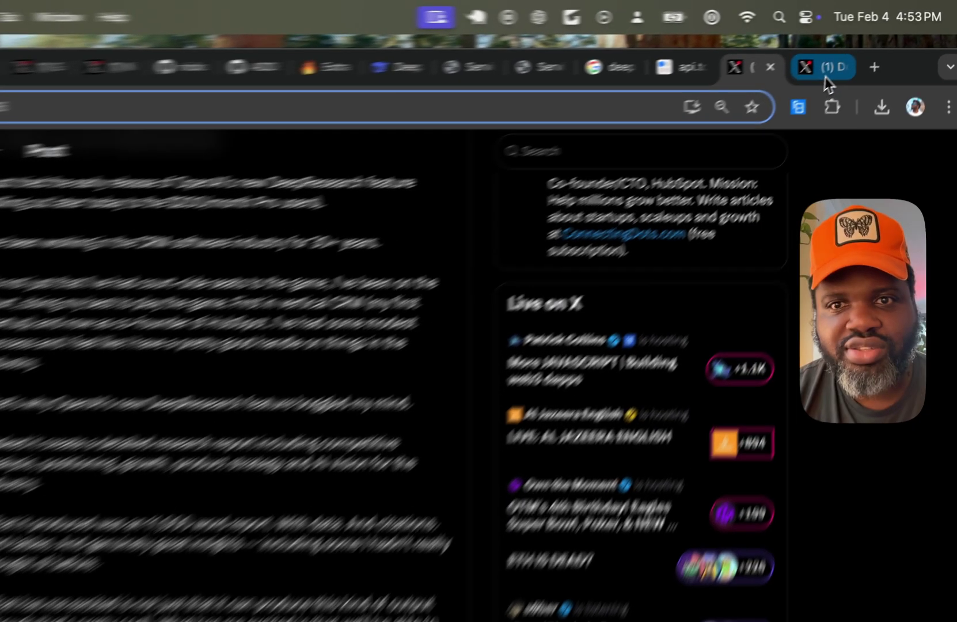
{"action": "left_click", "coordinate": [864, 45]}
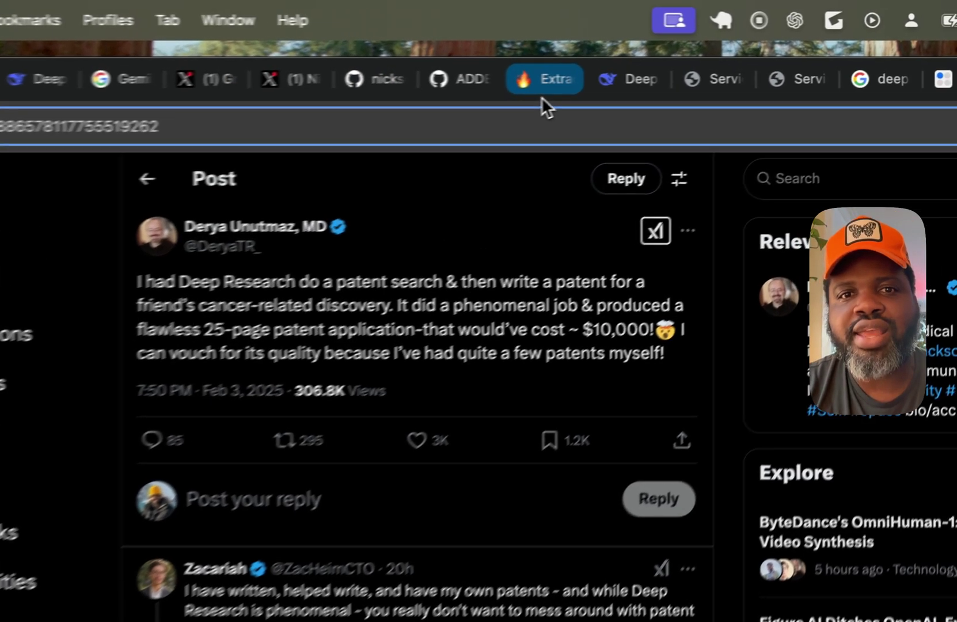
{"action": "left_click", "coordinate": [601, 73]}
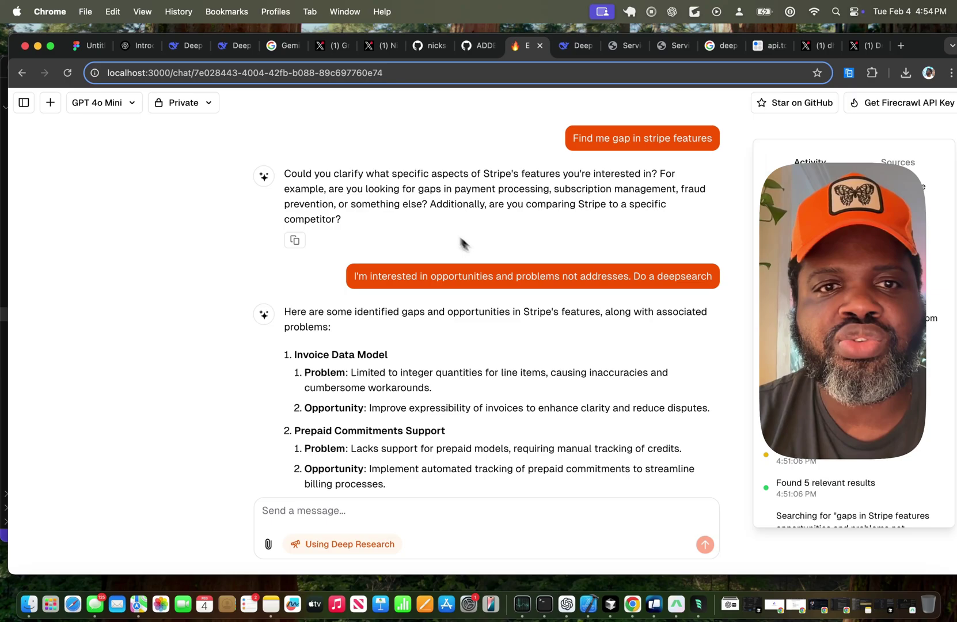
From pull request #5's changed files, change the address bar's owner to the fork owner's username
{"action": "left_click", "coordinate": [469, 47]}
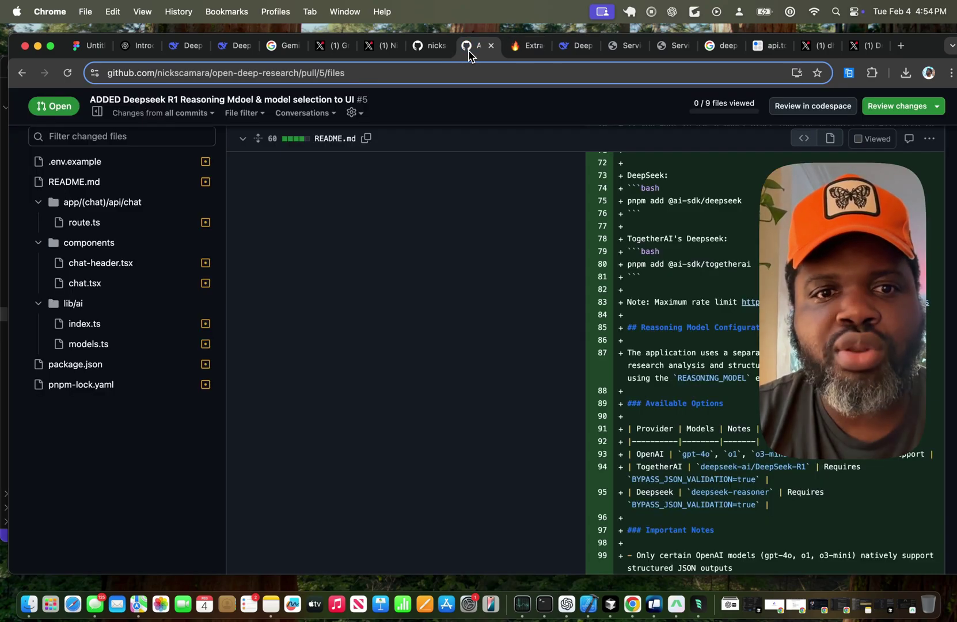
{"action": "left_click", "coordinate": [431, 49]}
{"action": "scroll", "coordinate": [424, 299], "scroll_direction": "down", "scroll_amount": 10}
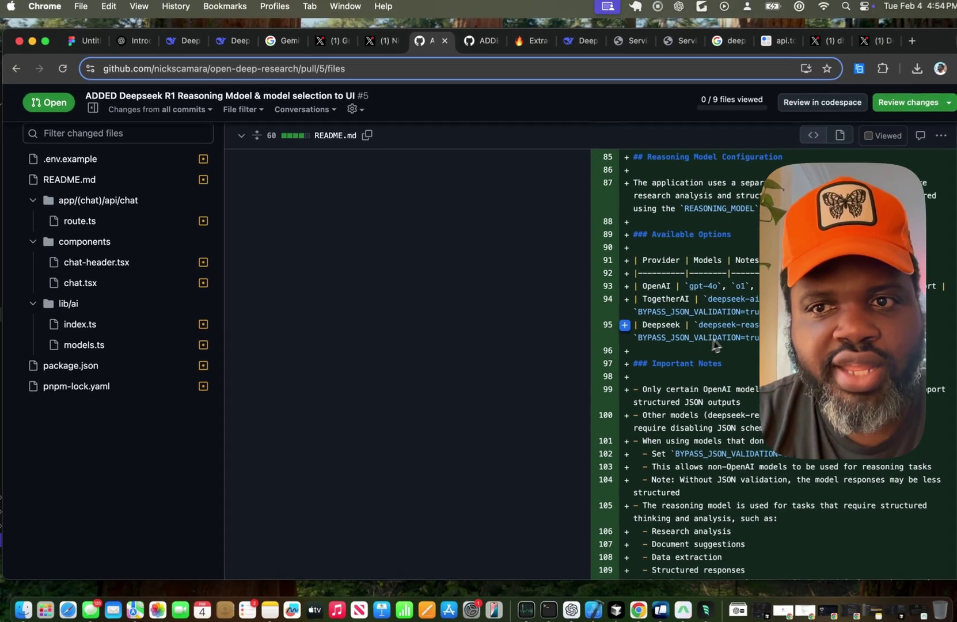
{"action": "scroll", "coordinate": [714, 344], "scroll_direction": "up", "scroll_amount": 3}
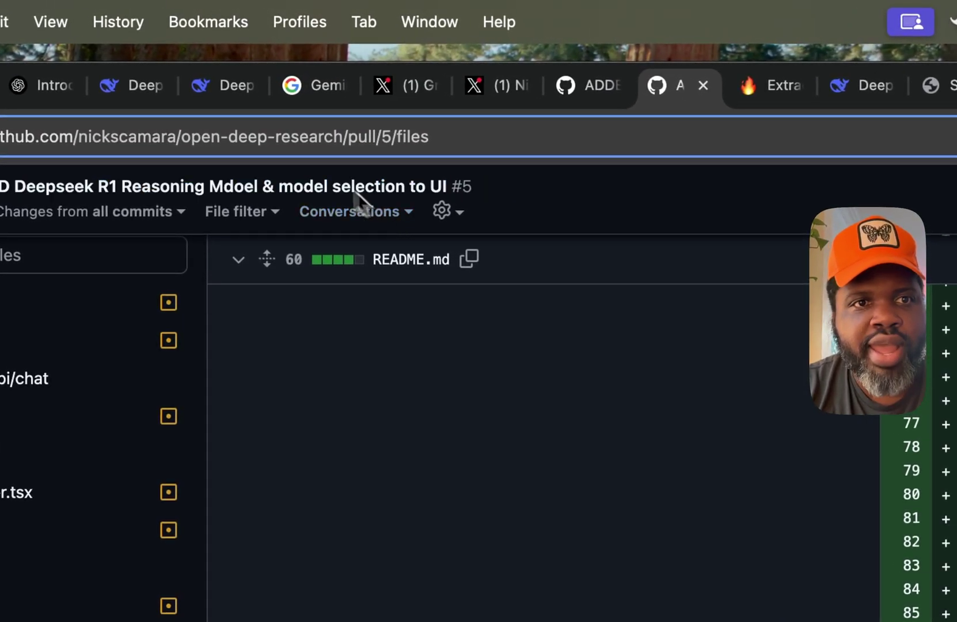
{"action": "left_click_drag", "start_coordinate": [141, 138], "coordinate": [242, 138]}
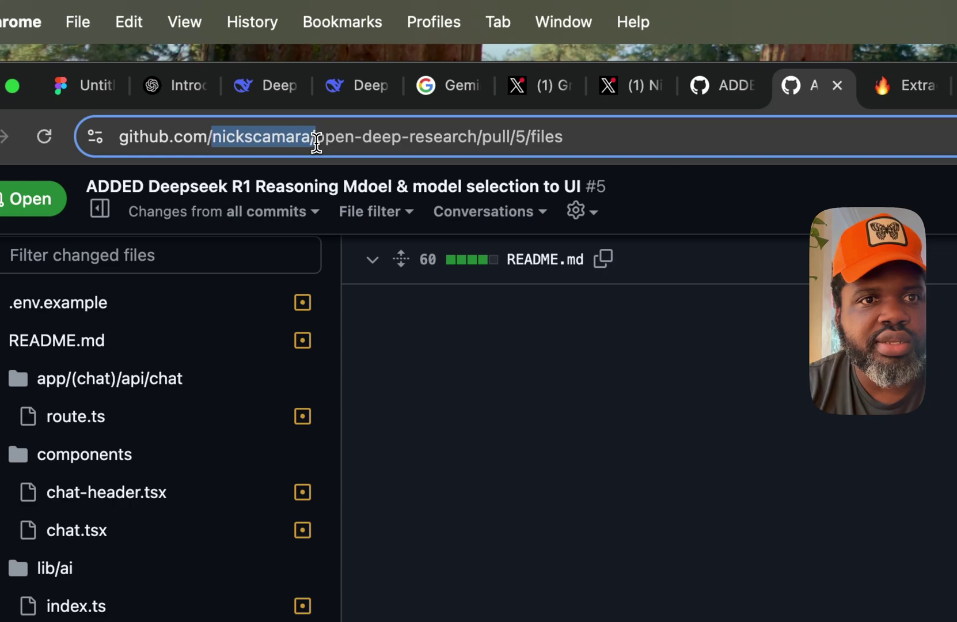
{"action": "type", "text": "r"}
{"action": "type", "text": "ichardsondx"}
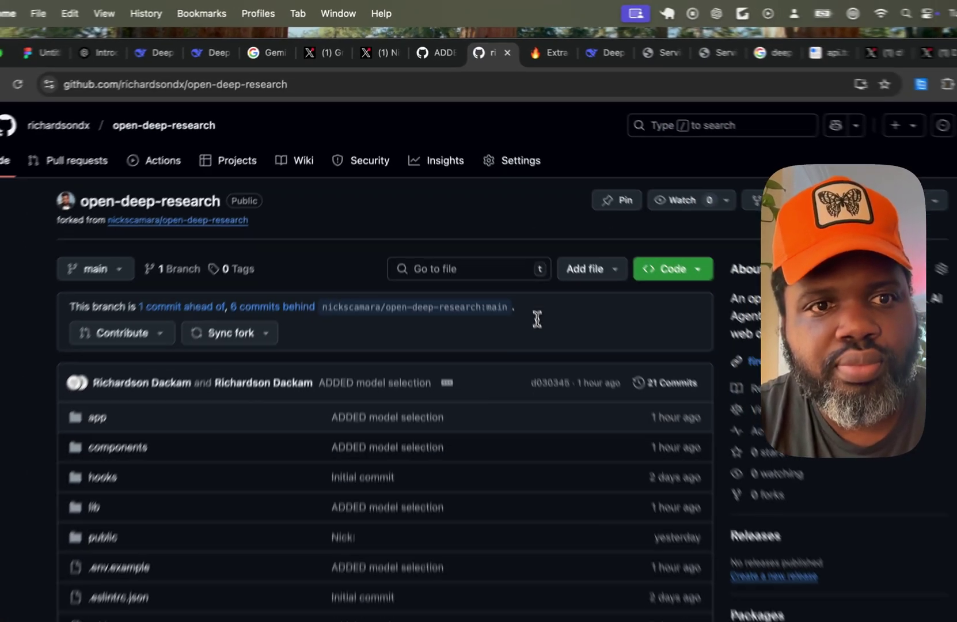
{"action": "scroll", "coordinate": [528, 358], "scroll_direction": "down", "scroll_amount": 15}
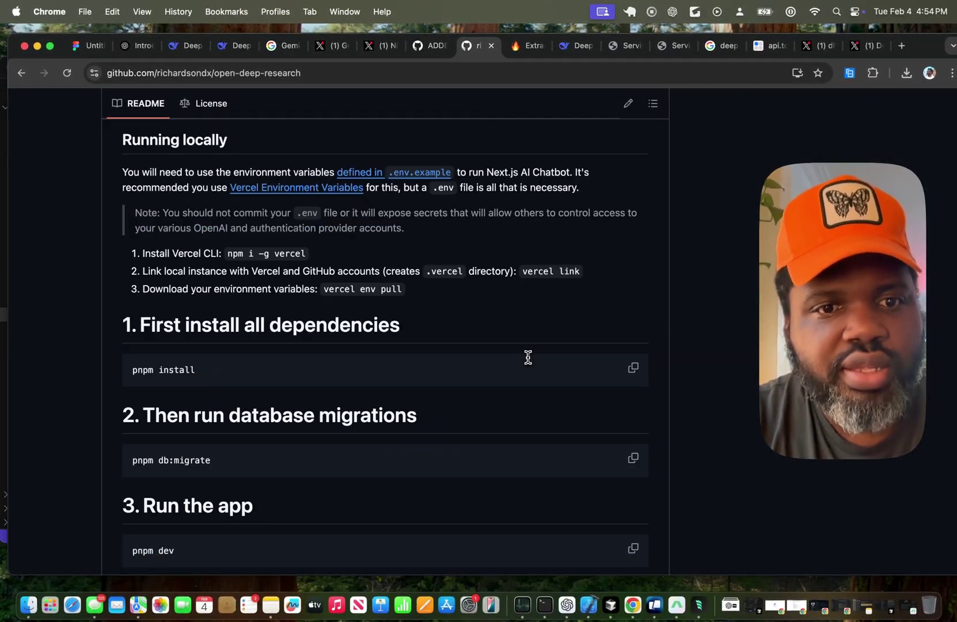
{"action": "scroll", "coordinate": [529, 357], "scroll_direction": "down", "scroll_amount": 15}
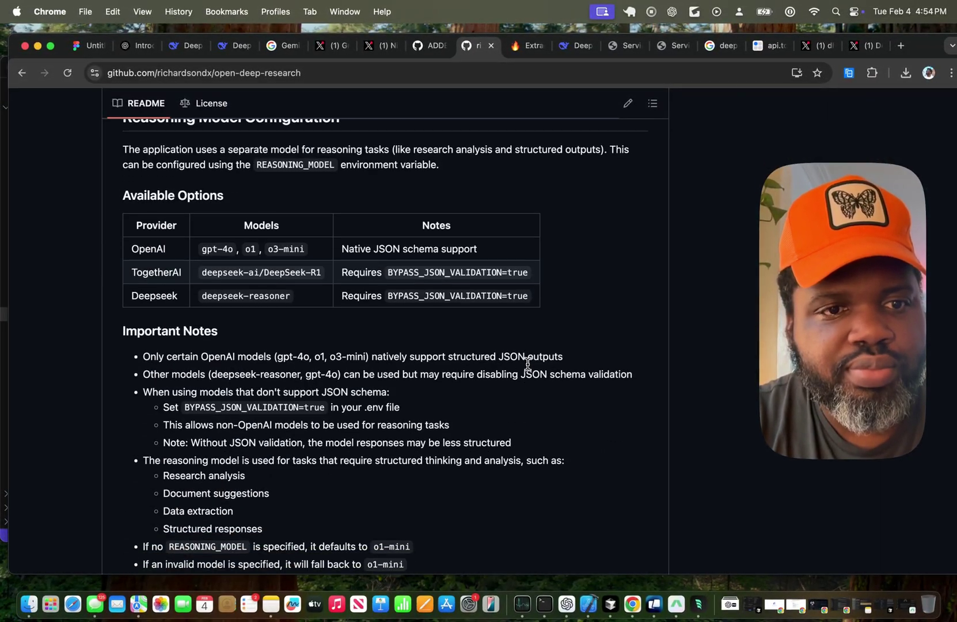
{"action": "scroll", "coordinate": [528, 364], "scroll_direction": "up", "scroll_amount": 3}
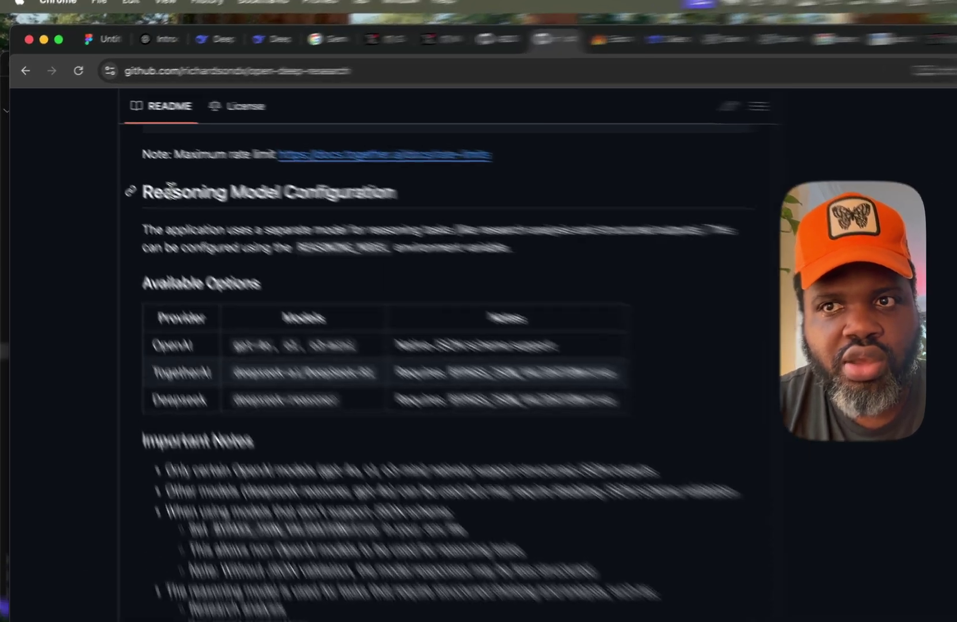
{"action": "left_click_drag", "start_coordinate": [141, 178], "coordinate": [220, 177]}
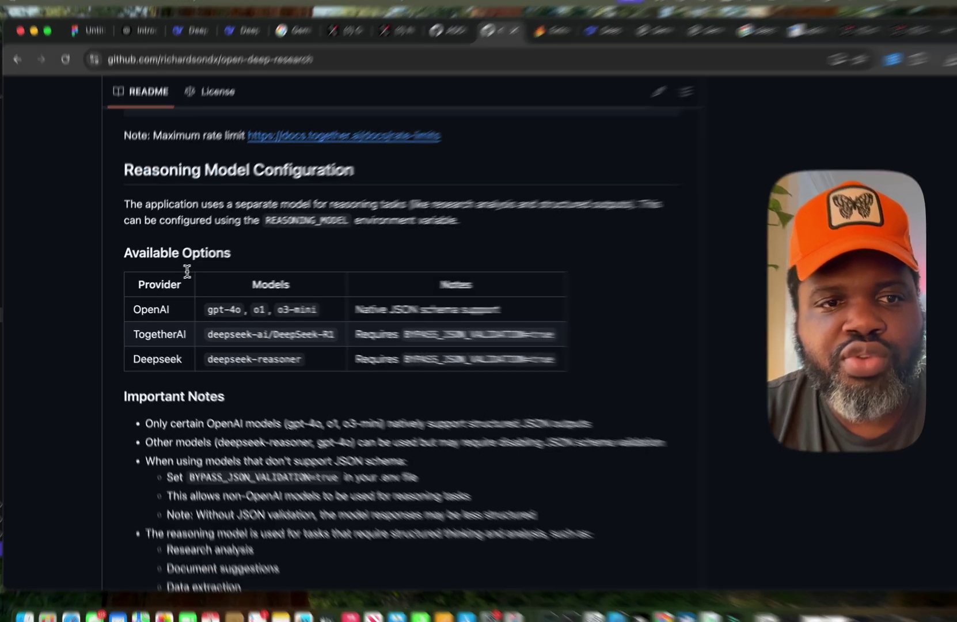
{"action": "left_click_drag", "start_coordinate": [177, 286], "coordinate": [163, 285]}
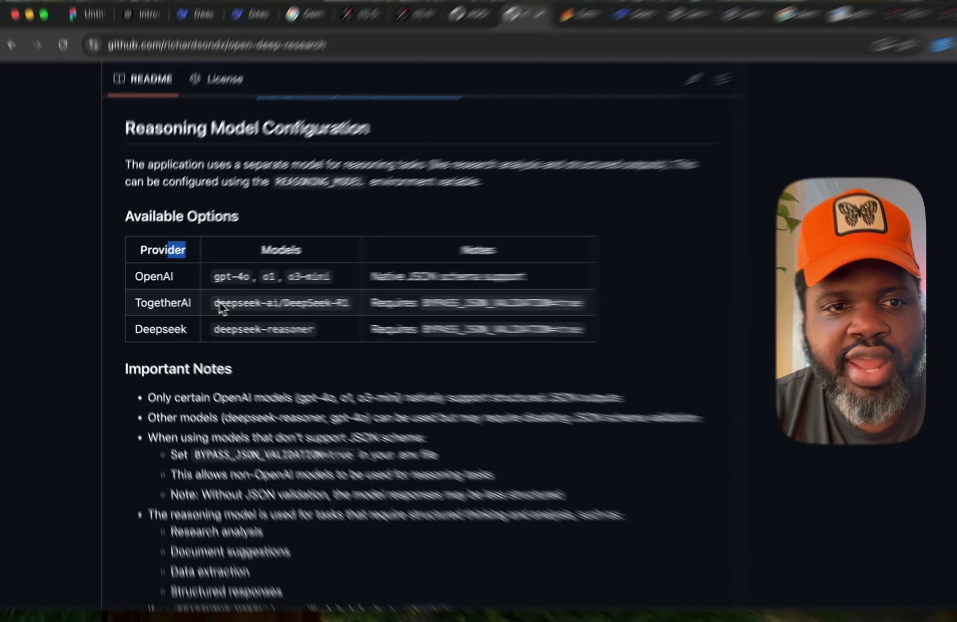
{"action": "left_click_drag", "start_coordinate": [202, 302], "coordinate": [416, 296]}
{"action": "left_click", "coordinate": [296, 303]}
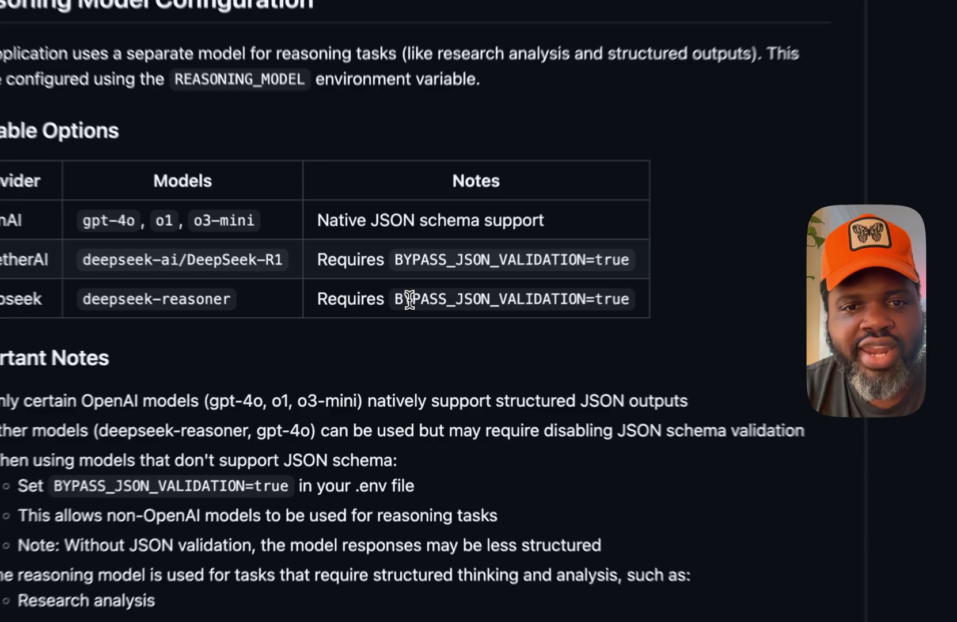
{"action": "double_click", "coordinate": [392, 326]}
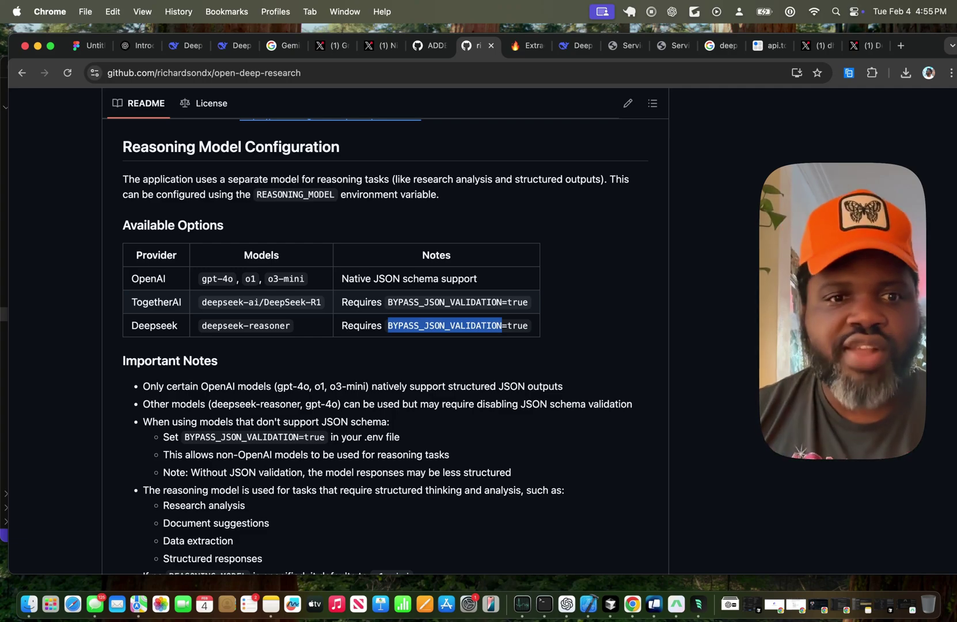
{"action": "scroll", "coordinate": [360, 396], "scroll_direction": "down", "scroll_amount": 3}
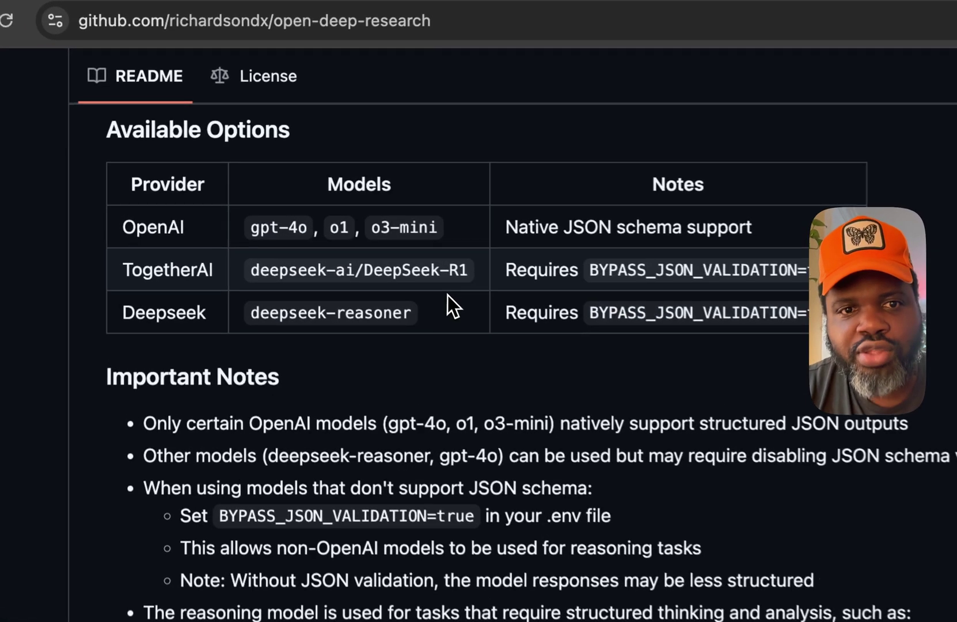
{"action": "left_click", "coordinate": [332, 211]}
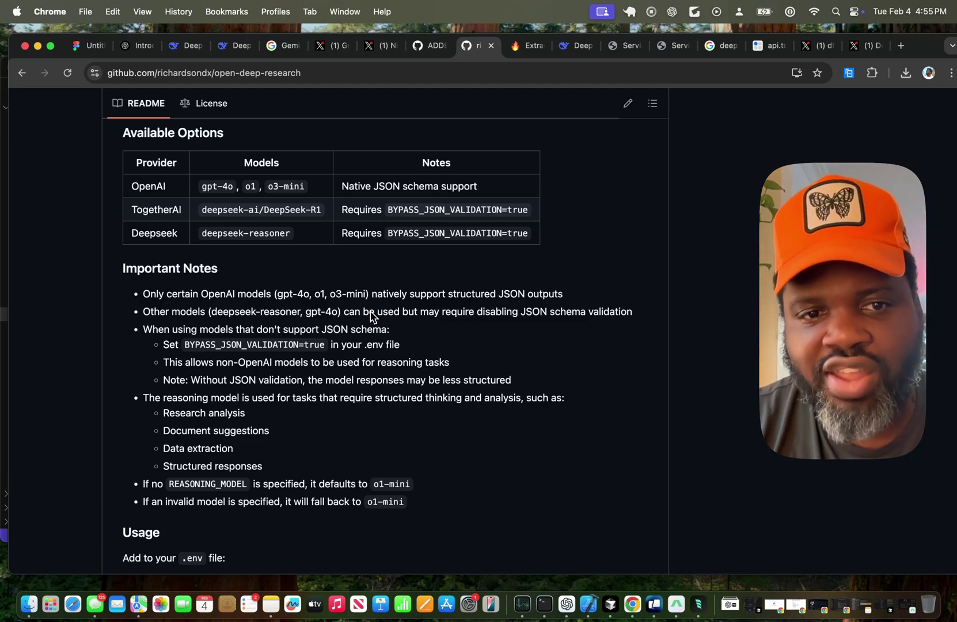
{"action": "scroll", "coordinate": [383, 260], "scroll_direction": "down", "scroll_amount": 4}
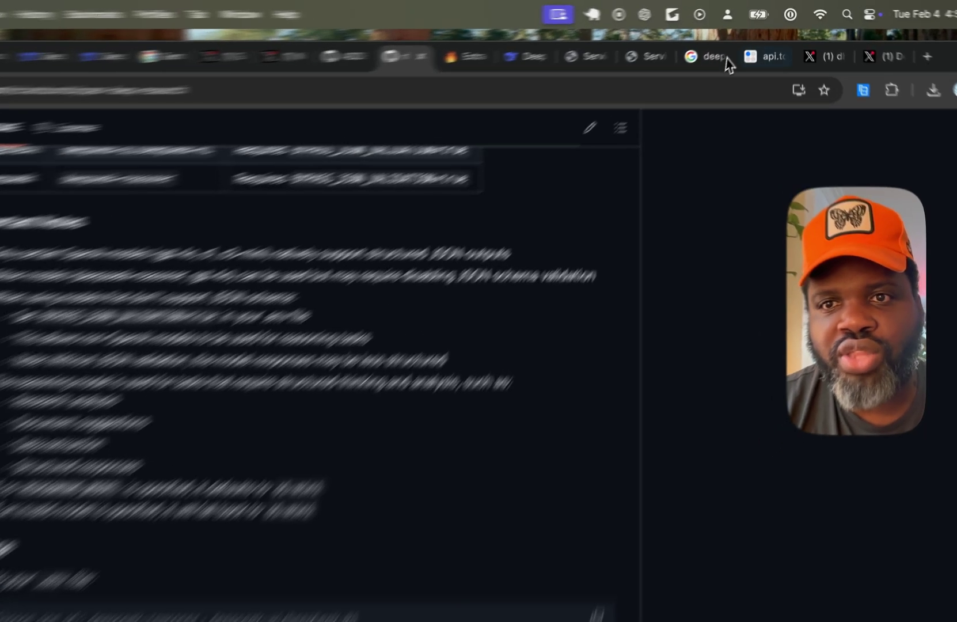
Open Together AI's rate-limits docs in a new tab, then check the README's REASONING_MODEL Usage line
{"action": "left_click", "coordinate": [748, 56]}
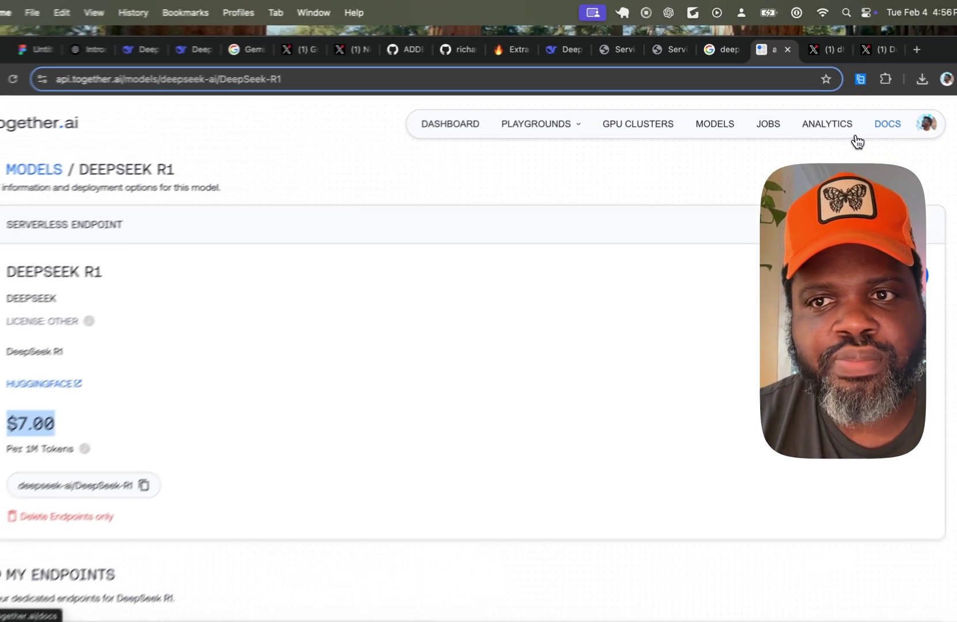
{"action": "left_click", "coordinate": [858, 141]}
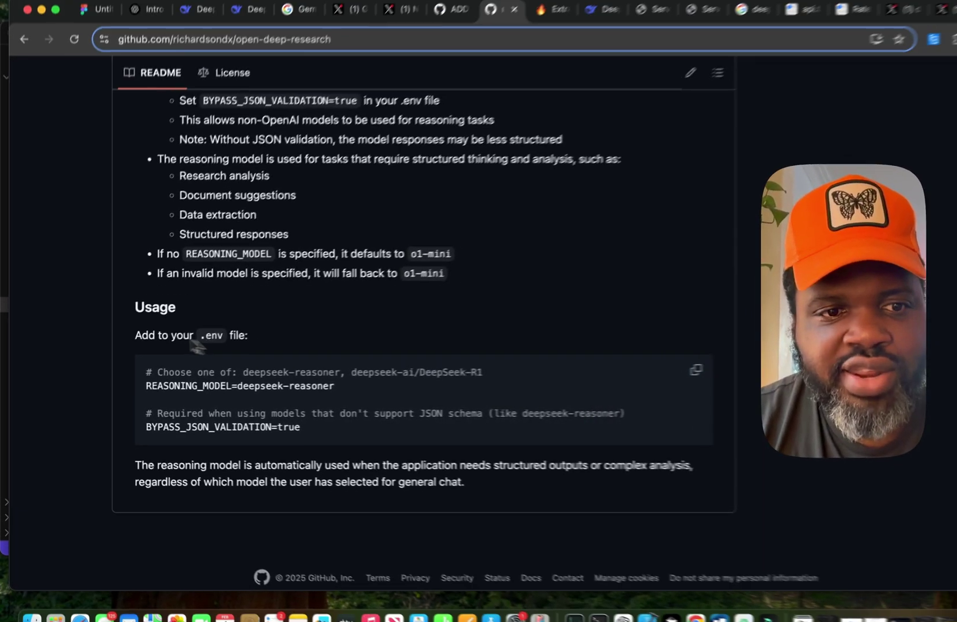
{"action": "left_click_drag", "start_coordinate": [146, 372], "coordinate": [214, 387]}
{"action": "left_click", "coordinate": [194, 403]}
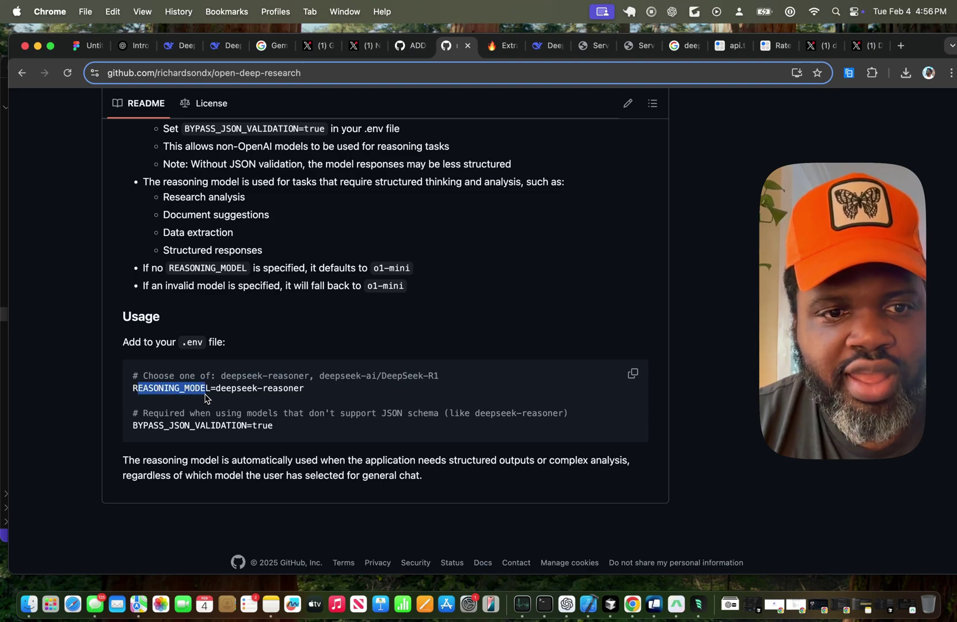
{"action": "left_click", "coordinate": [220, 390]}
{"action": "mouse_move", "coordinate": [212, 388]}
{"action": "left_mouse_down"}
{"action": "mouse_move", "coordinate": [317, 378]}
{"action": "mouse_move", "coordinate": [327, 396]}
{"action": "mouse_move", "coordinate": [220, 399]}
{"action": "left_mouse_up"}
{"action": "left_click", "coordinate": [313, 398]}
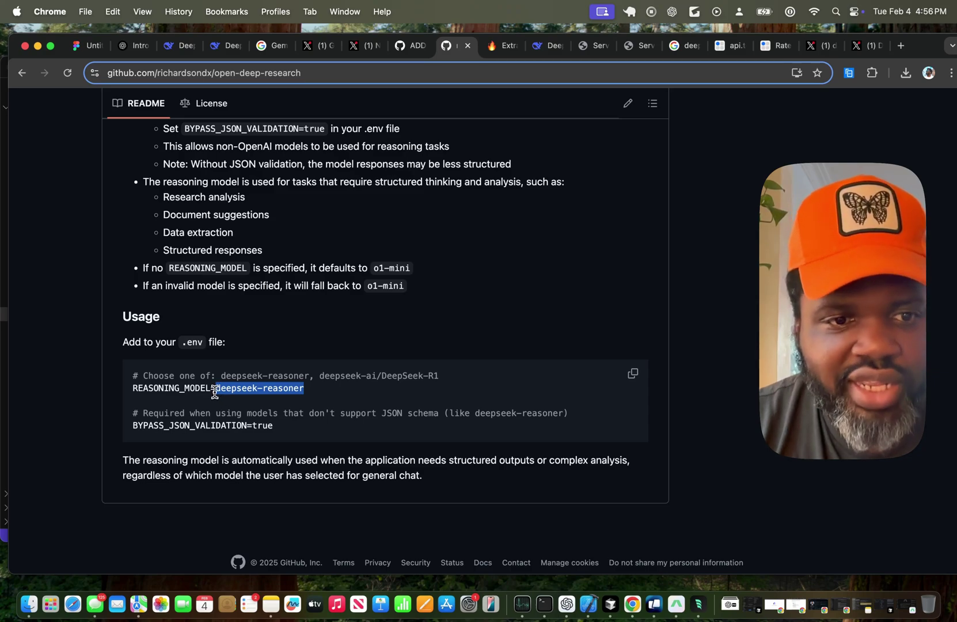
{"action": "left_click", "coordinate": [250, 397]}
{"action": "left_click_drag", "start_coordinate": [217, 398], "coordinate": [321, 396]}
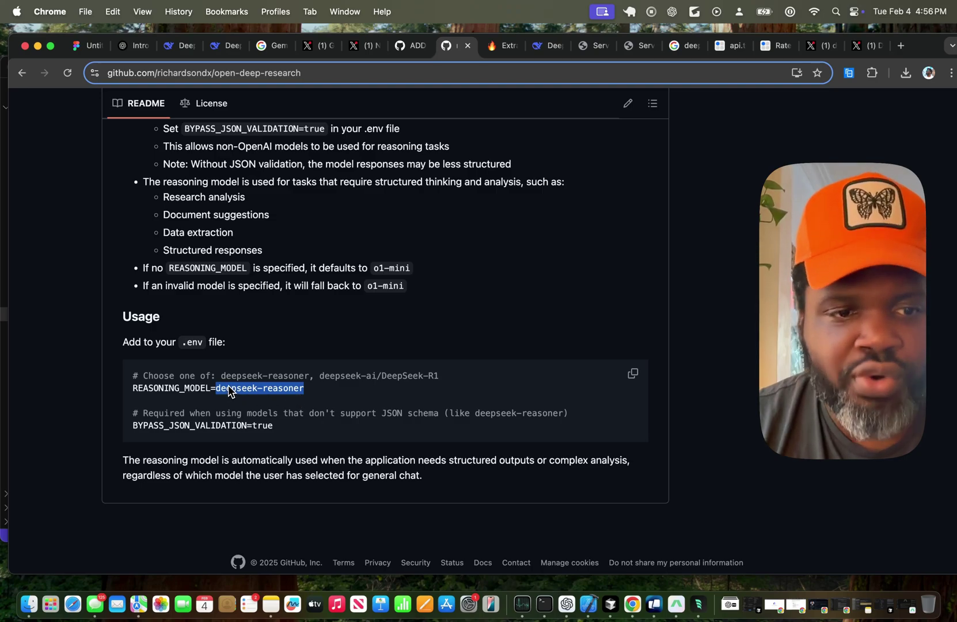
{"action": "scroll", "coordinate": [248, 349], "scroll_direction": "up", "scroll_amount": 8}
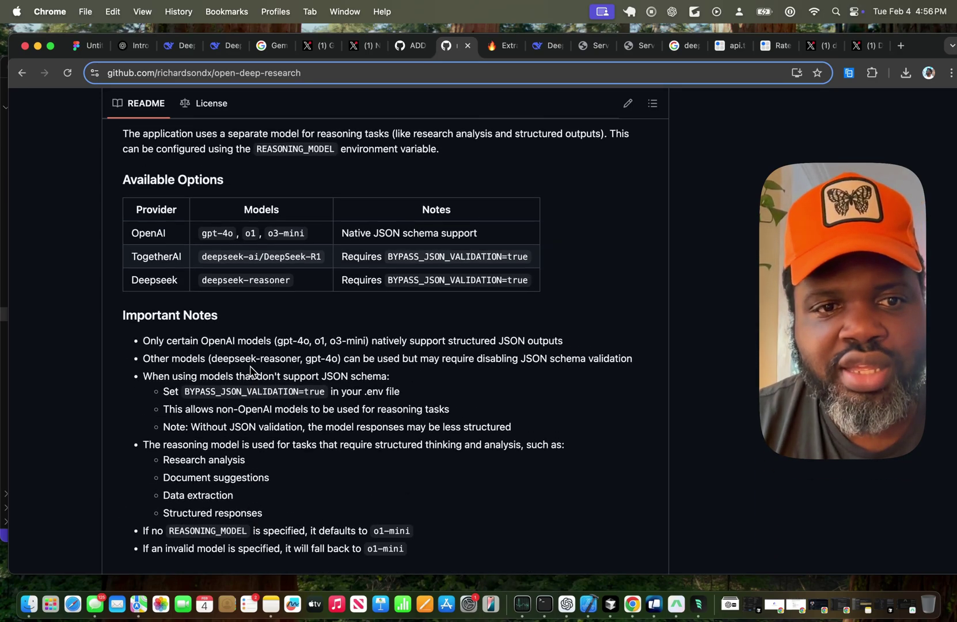
{"action": "scroll", "coordinate": [250, 367], "scroll_direction": "up", "scroll_amount": 20}
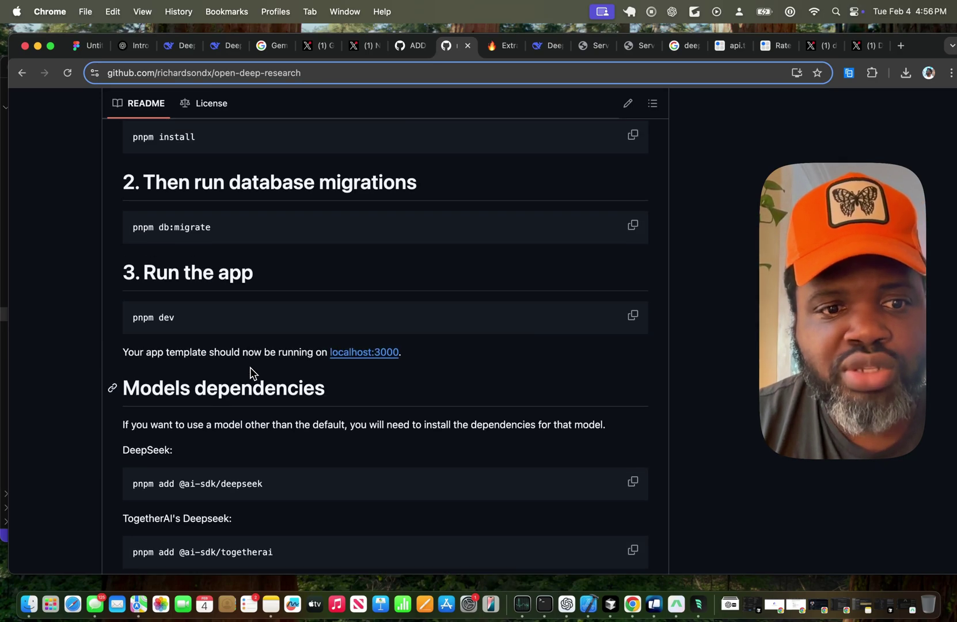
{"action": "scroll", "coordinate": [250, 368], "scroll_direction": "up", "scroll_amount": 15}
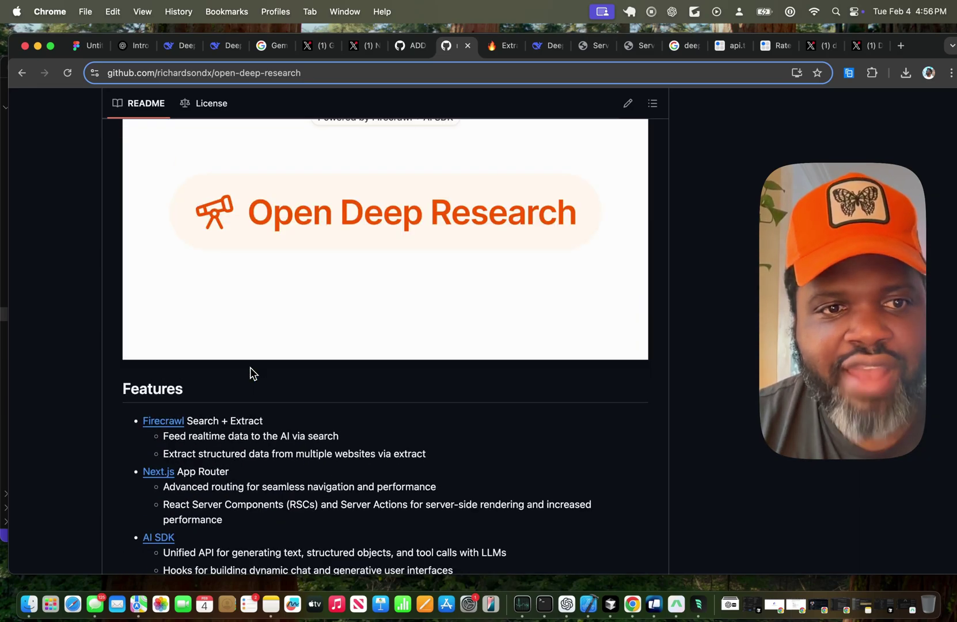
{"action": "scroll", "coordinate": [250, 367], "scroll_direction": "down", "scroll_amount": 17}
Open .env.example in Cursor and review REASONING_MODEL=deepseek-reasoner and BYPASS_JSON_VALIDATION=false from the top
{"action": "key", "text": "super+Tab"}
{"action": "key", "text": "super+Tab"}
{"action": "key", "text": "super+Tab"}
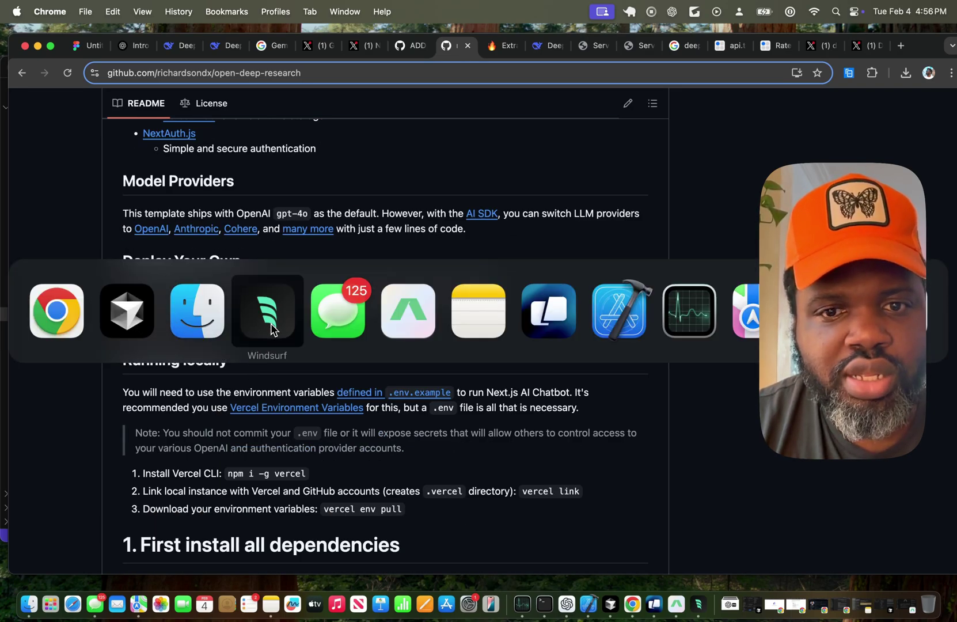
{"action": "left_click", "coordinate": [148, 333]}
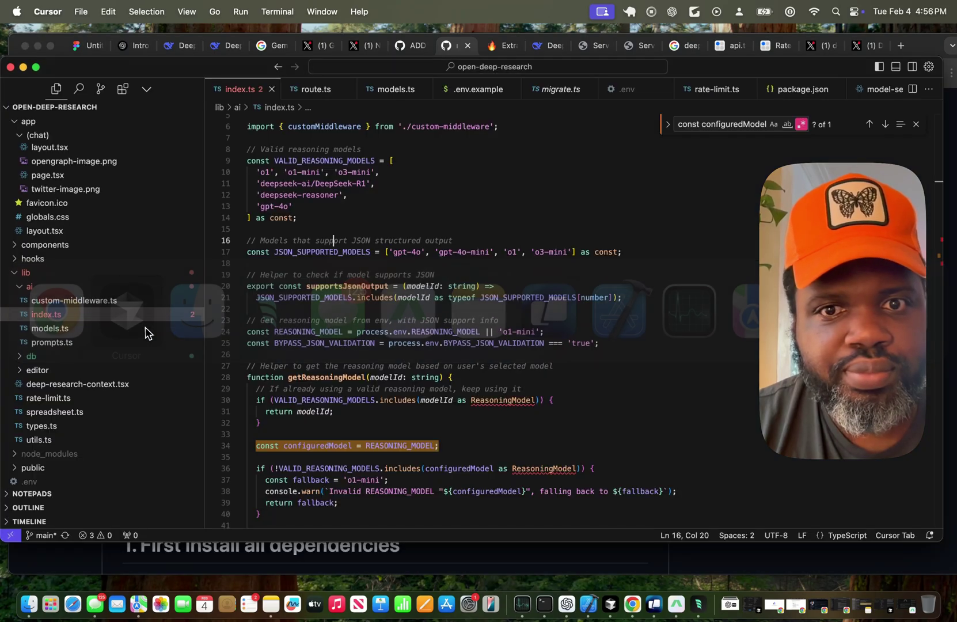
{"action": "key", "text": "super+p"}
{"action": "type", "text": "env"}
{"action": "key", "text": "Down"}
{"action": "key", "text": "Return"}
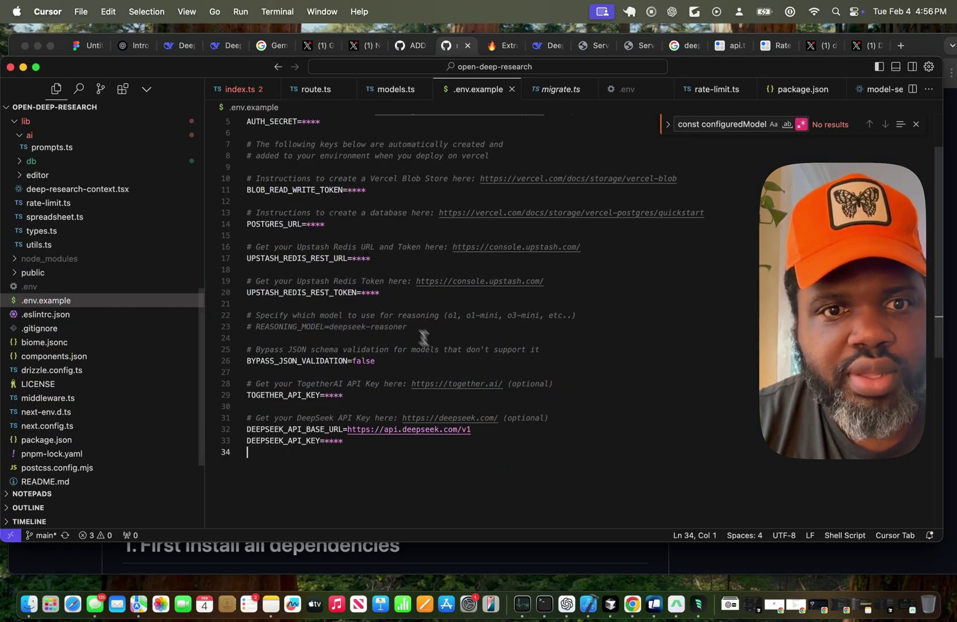
{"action": "scroll", "coordinate": [350, 209], "scroll_direction": "up", "scroll_amount": 2}
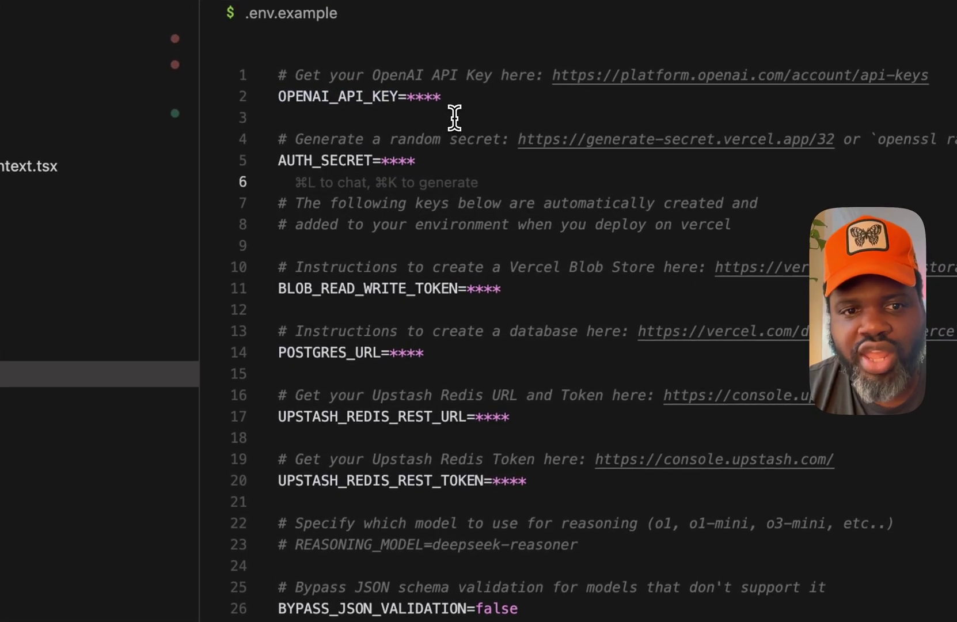
{"action": "left_click", "coordinate": [495, 158]}
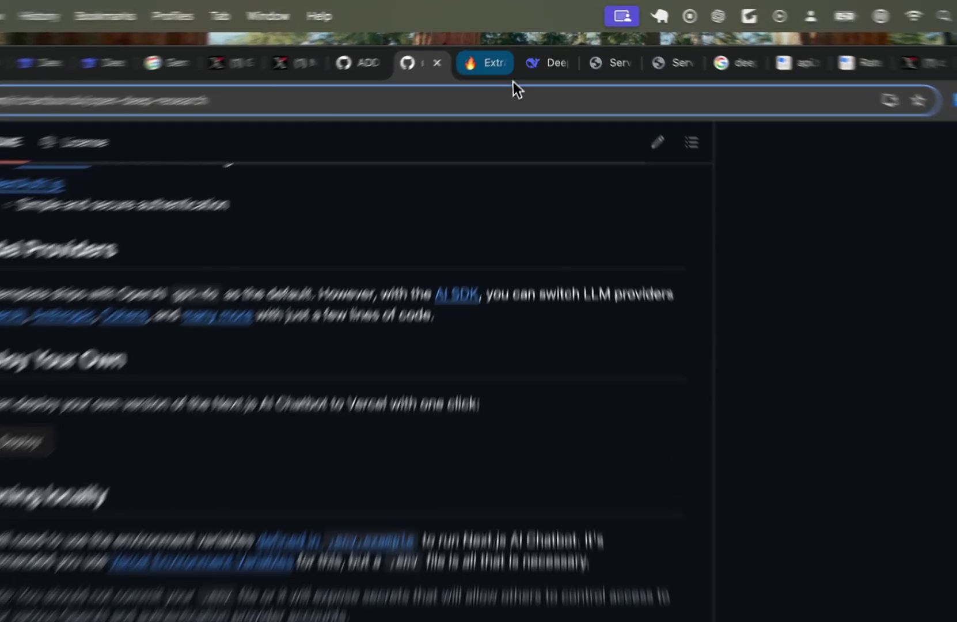
Return to the localhost chat and confirm GPT 4o Mini is still the selected model
{"action": "left_click", "coordinate": [499, 45]}
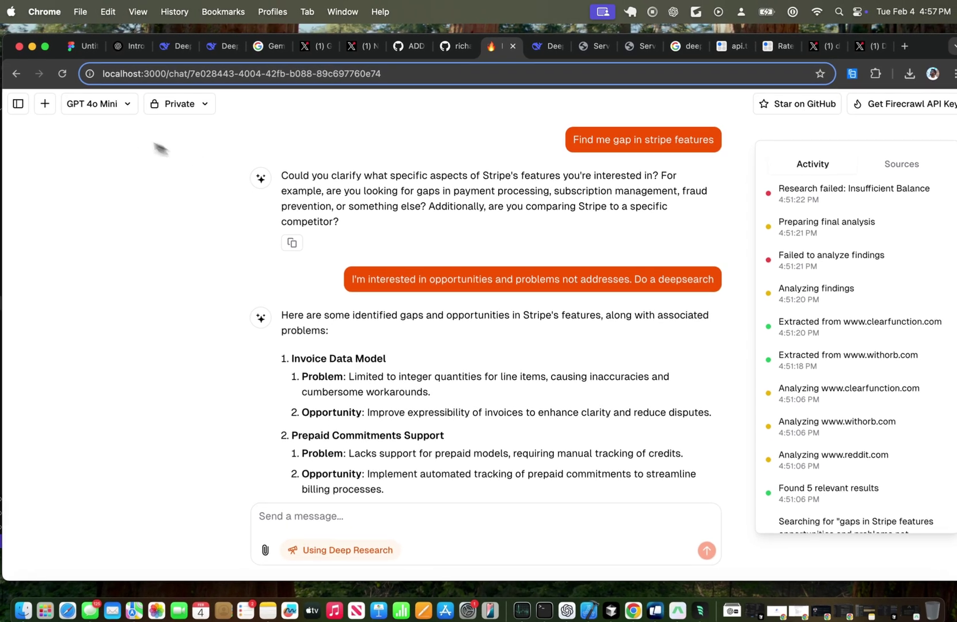
{"action": "left_click", "coordinate": [99, 104]}
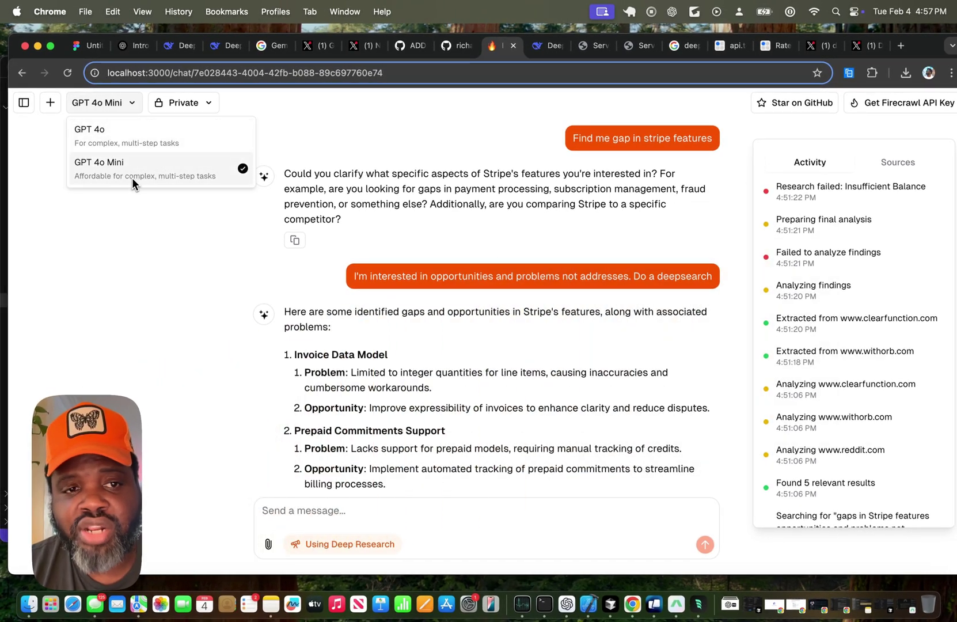
{"action": "left_click", "coordinate": [151, 172]}
Scroll through the eight-item Stripe feature gaps report
{"action": "scroll", "coordinate": [318, 290], "scroll_direction": "down", "scroll_amount": 10}
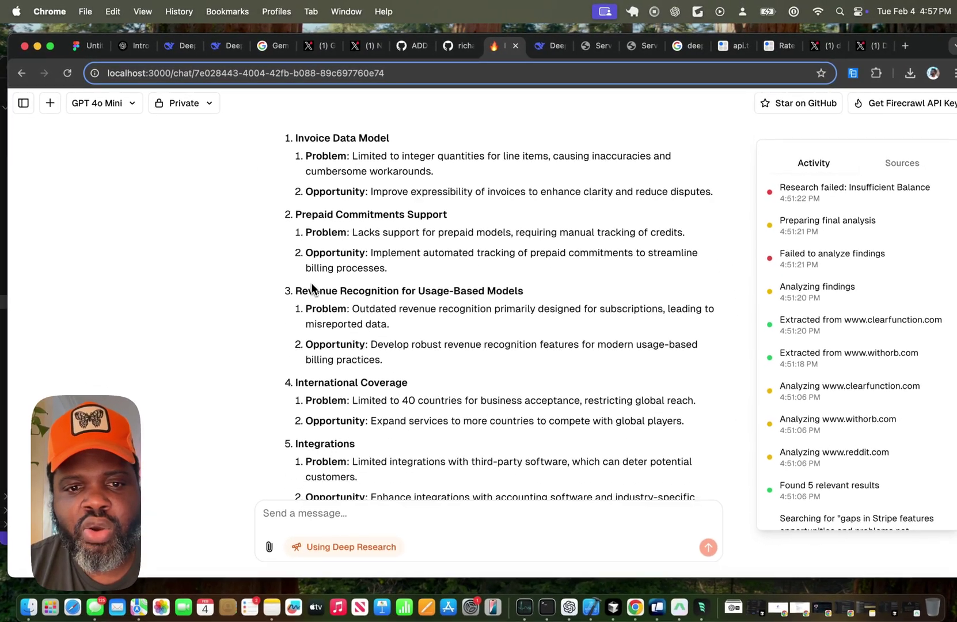
{"action": "scroll", "coordinate": [310, 281], "scroll_direction": "up", "scroll_amount": 10}
{"action": "scroll", "coordinate": [340, 282], "scroll_direction": "down", "scroll_amount": 10}
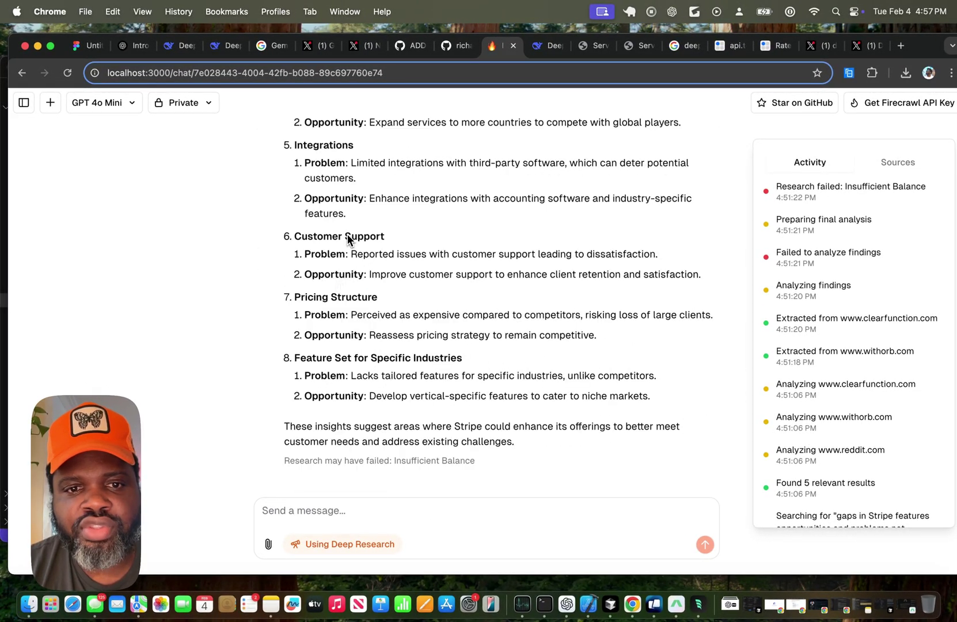
{"action": "scroll", "coordinate": [361, 261], "scroll_direction": "up", "scroll_amount": 3}
{"action": "scroll", "coordinate": [365, 270], "scroll_direction": "up", "scroll_amount": 10}
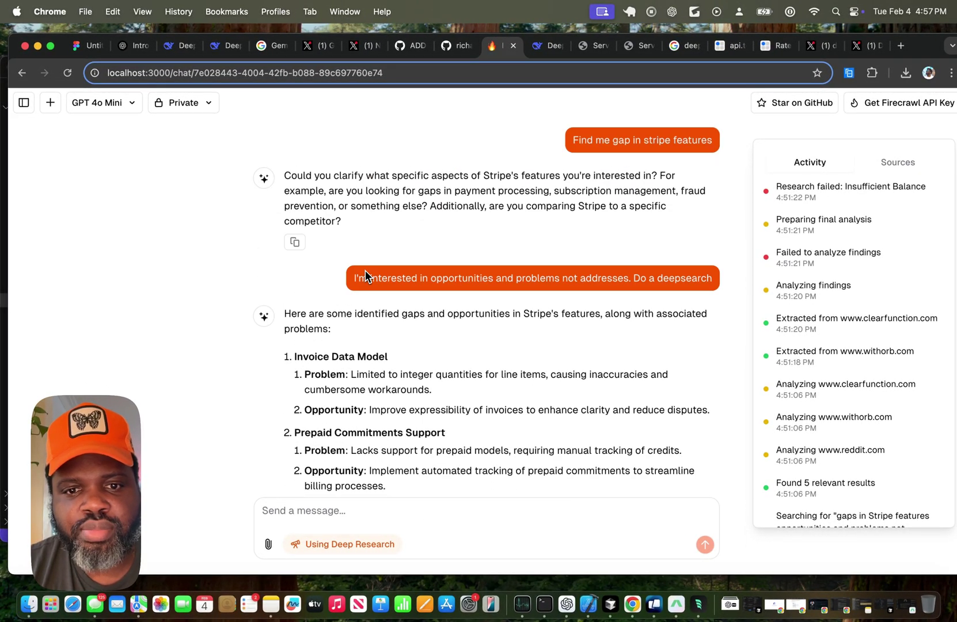